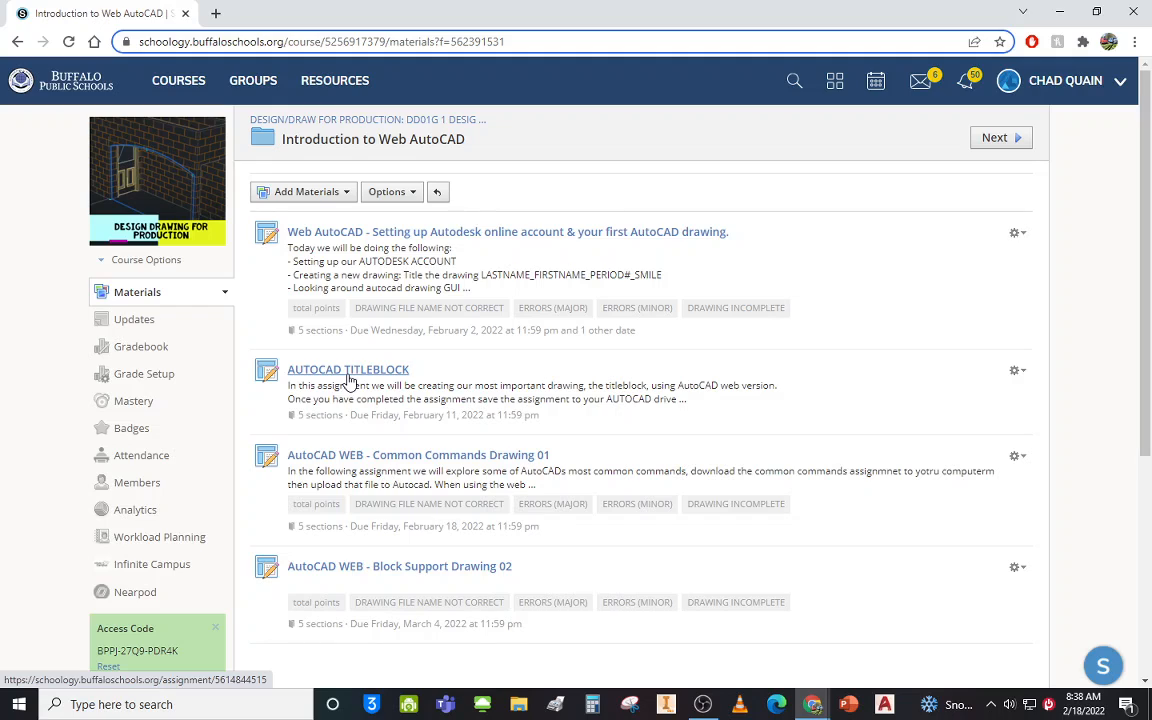
Open the AUTOCAD TITLEBLOCK assignment from the Introduction to Web AutoCAD materials list.
click(348, 372)
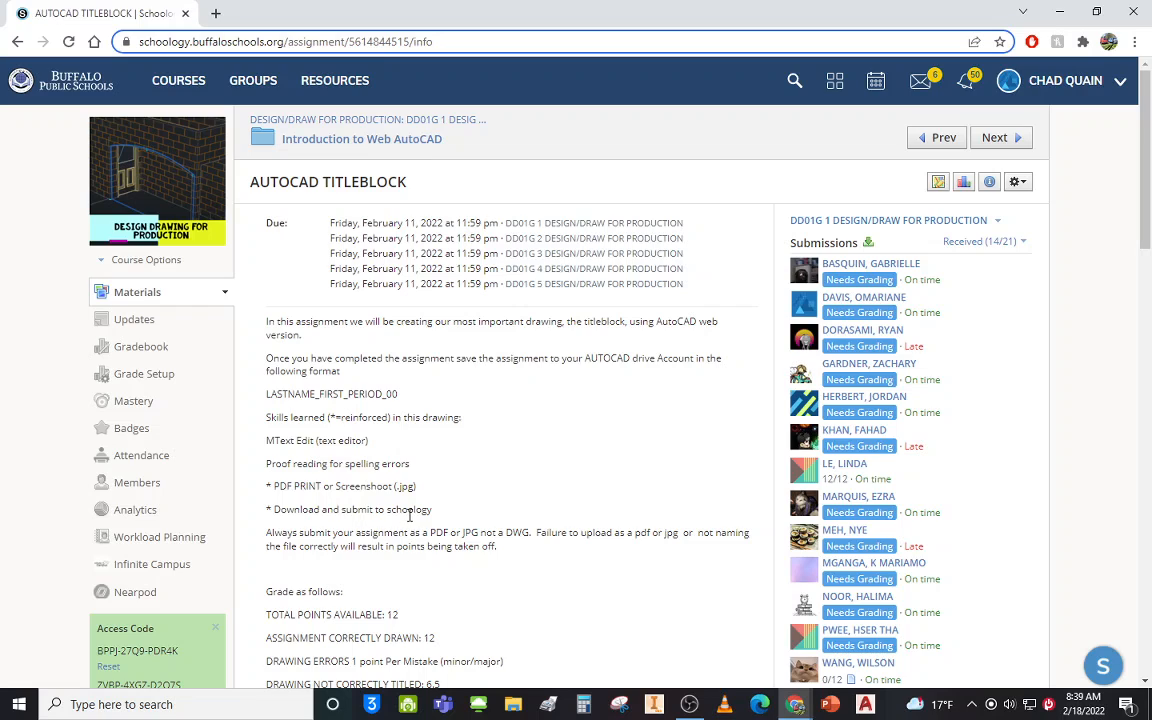
scroll(463, 521, down, 1)
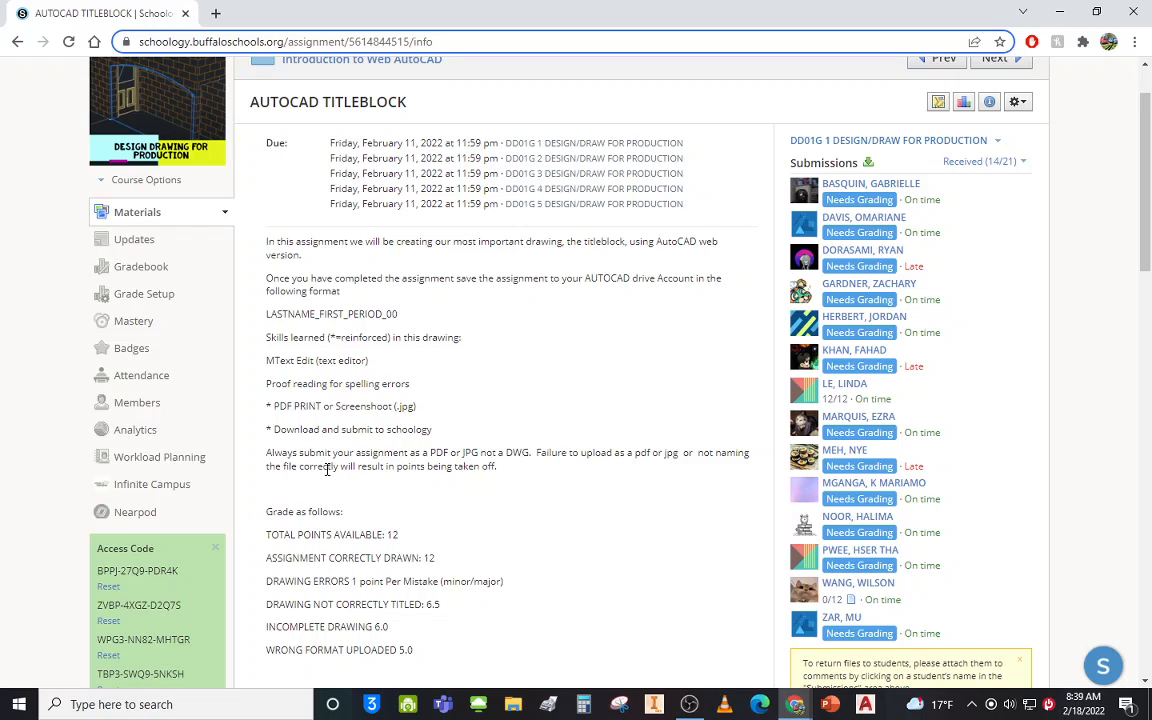
scroll(452, 480, down, 3)
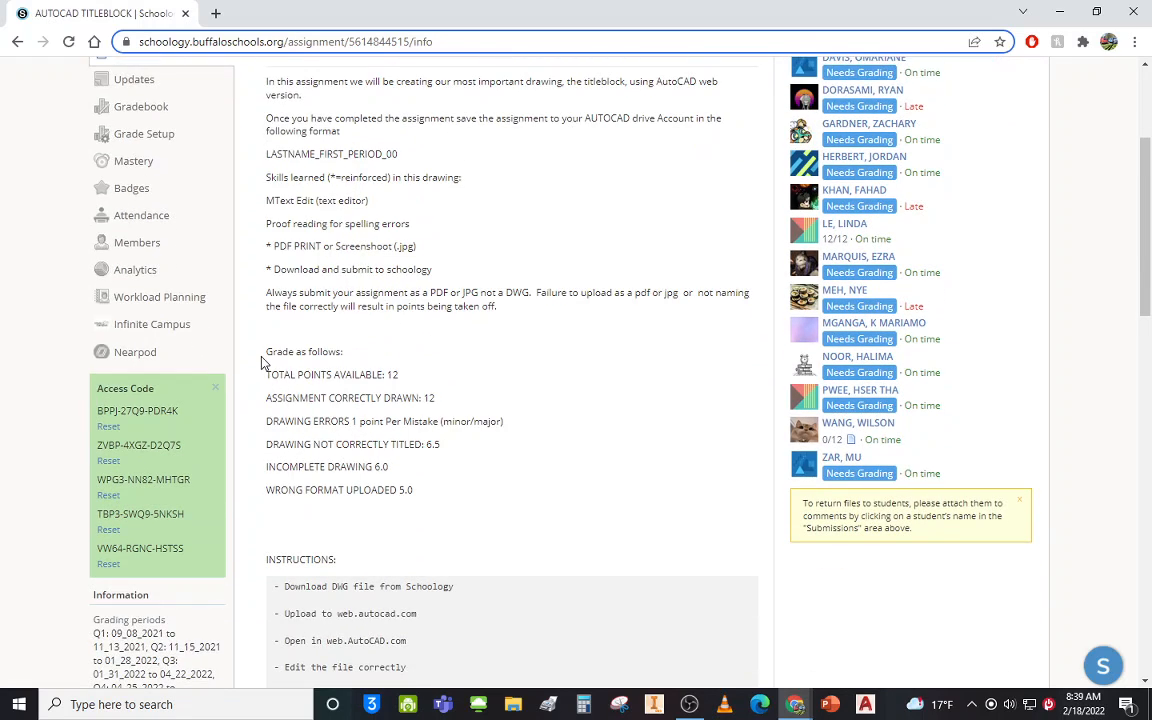
drag(265, 354, 466, 490)
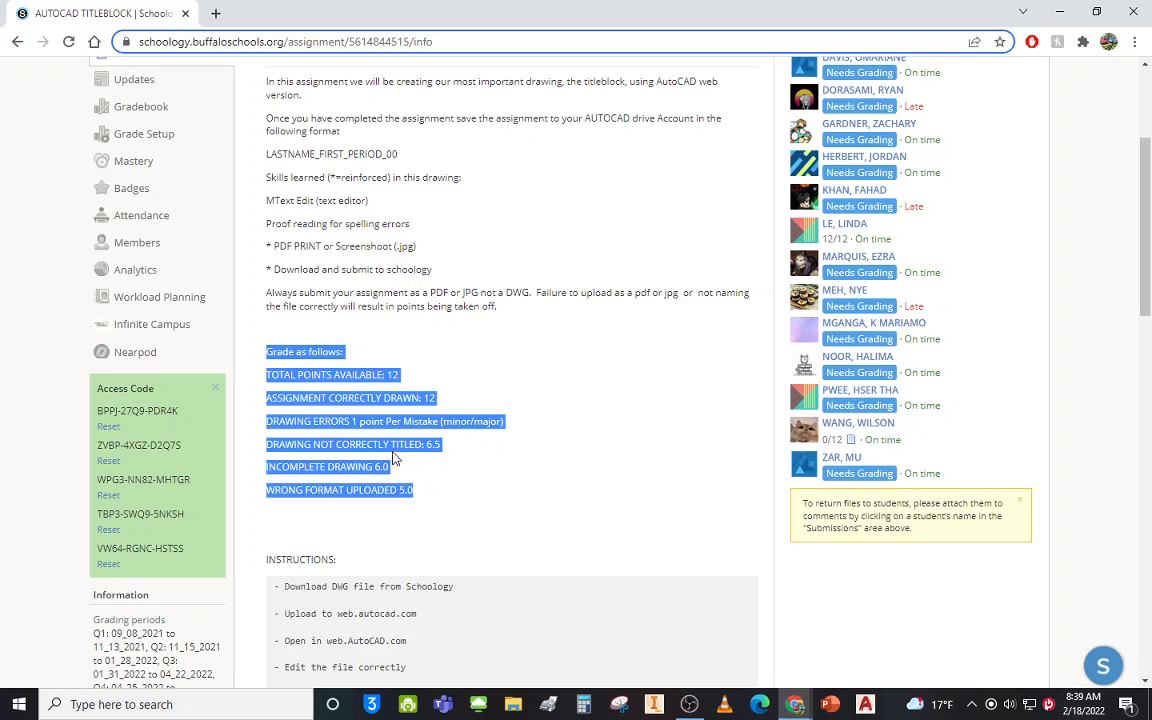
scroll(491, 456, down, 1)
scroll(491, 456, down, 1)
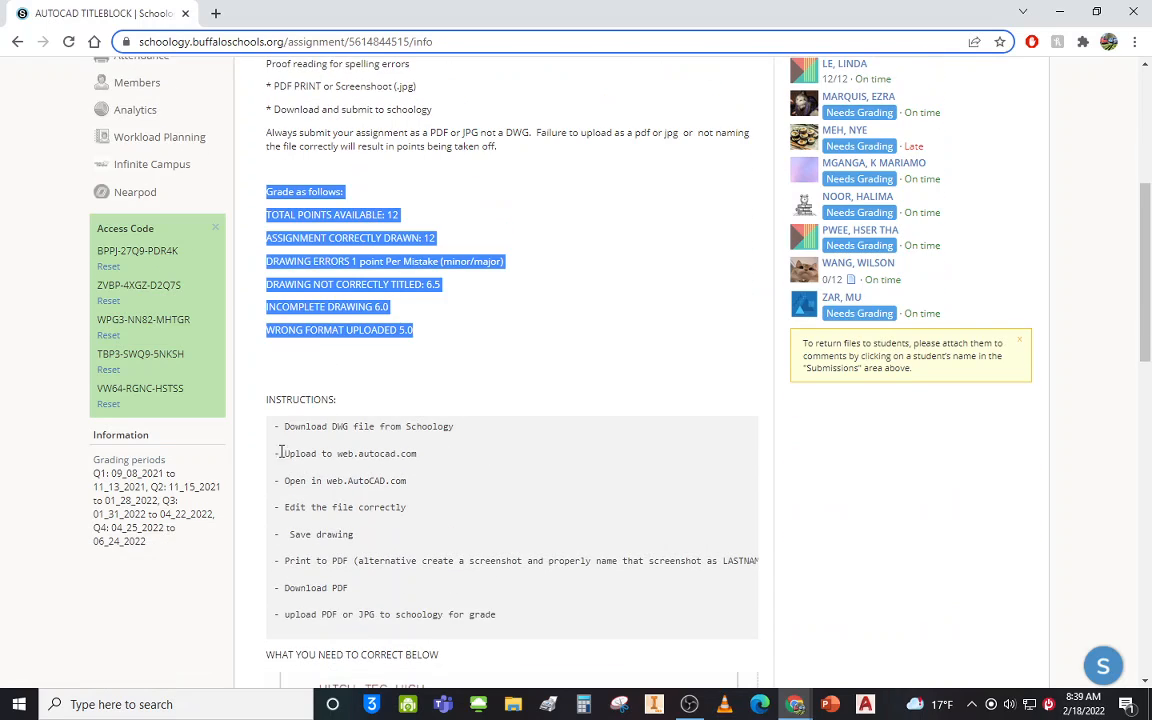
click(256, 402)
scroll(285, 400, down, 1)
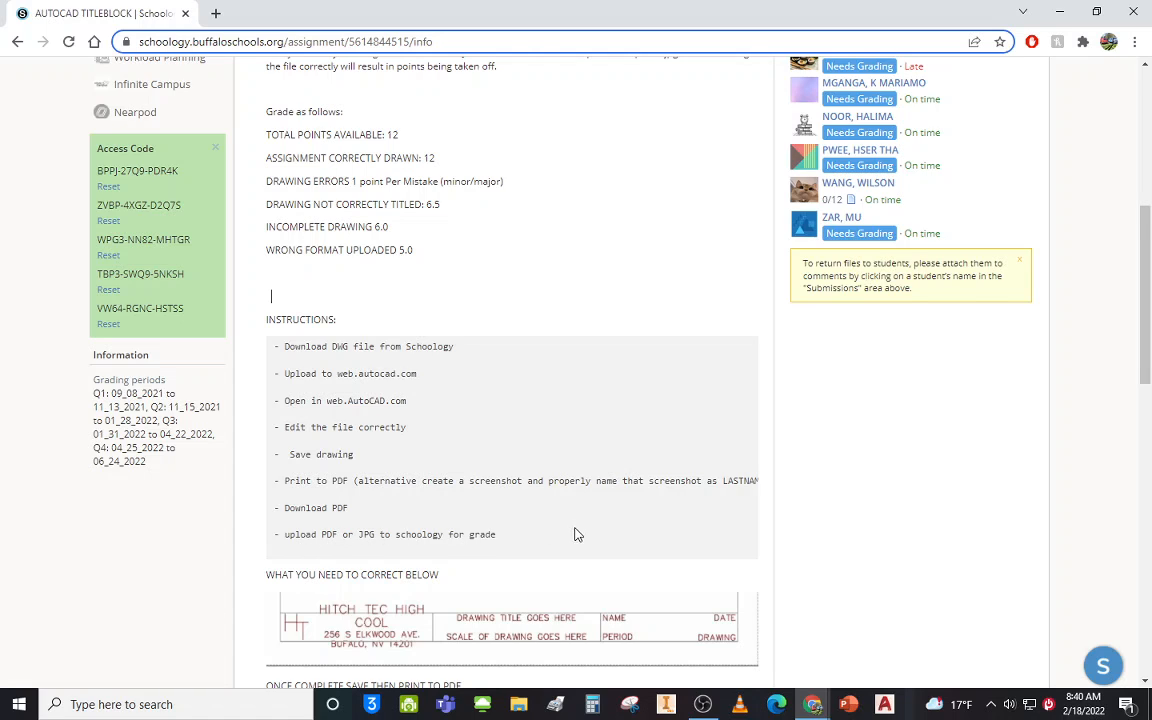
scroll(575, 535, down, 3)
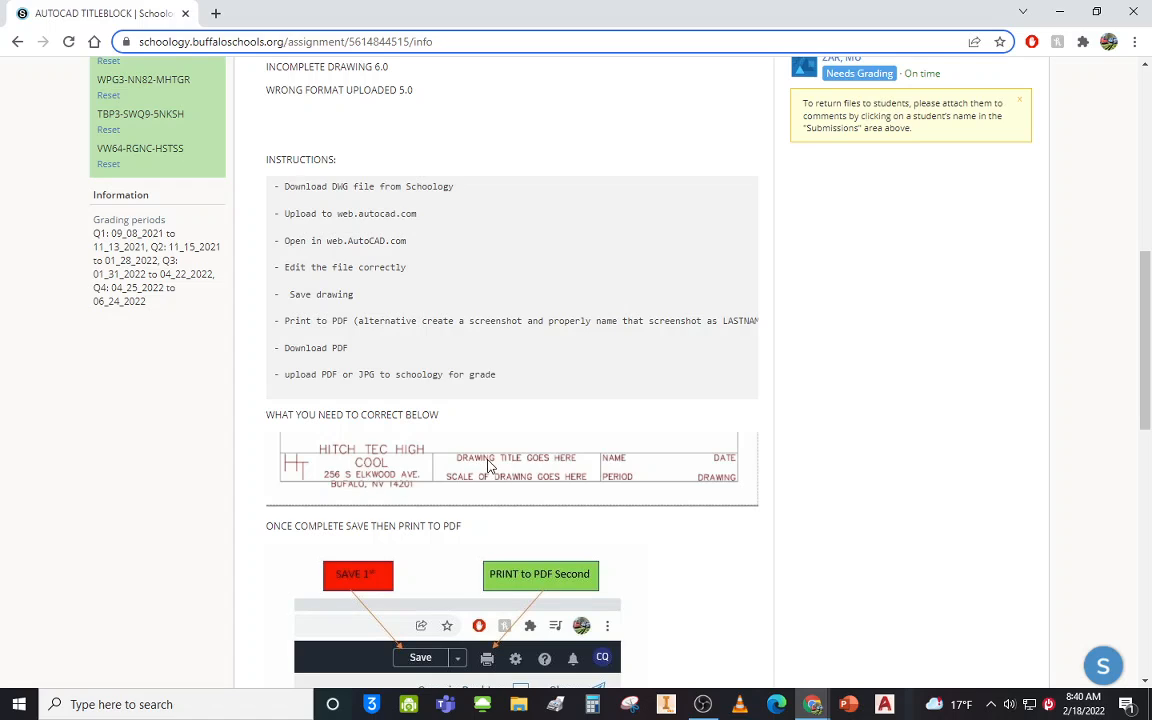
scroll(598, 540, down, 3)
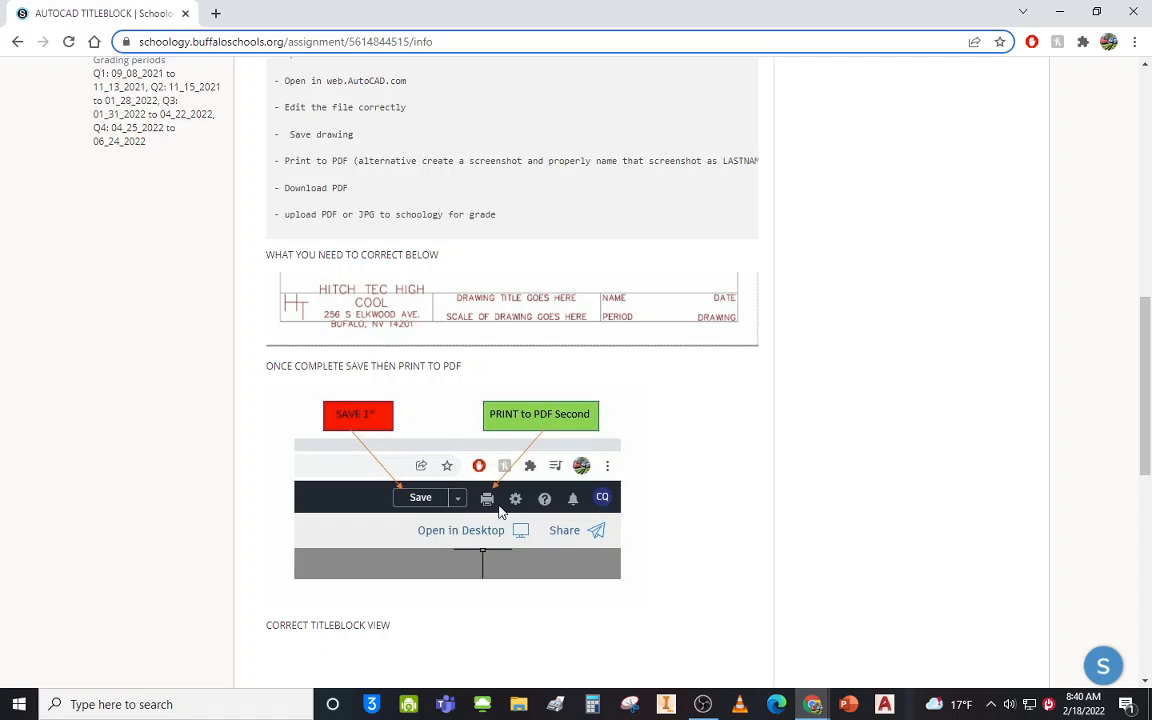
scroll(506, 530, down, 1)
scroll(506, 539, down, 4)
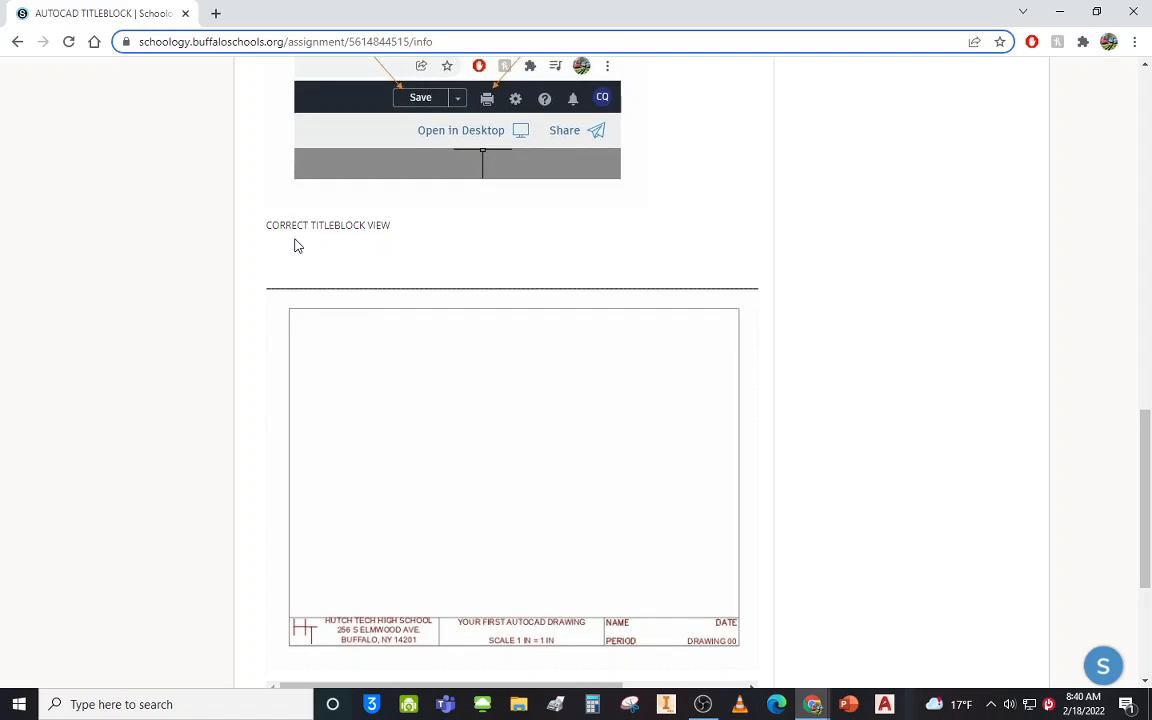
scroll(404, 542, down, 1)
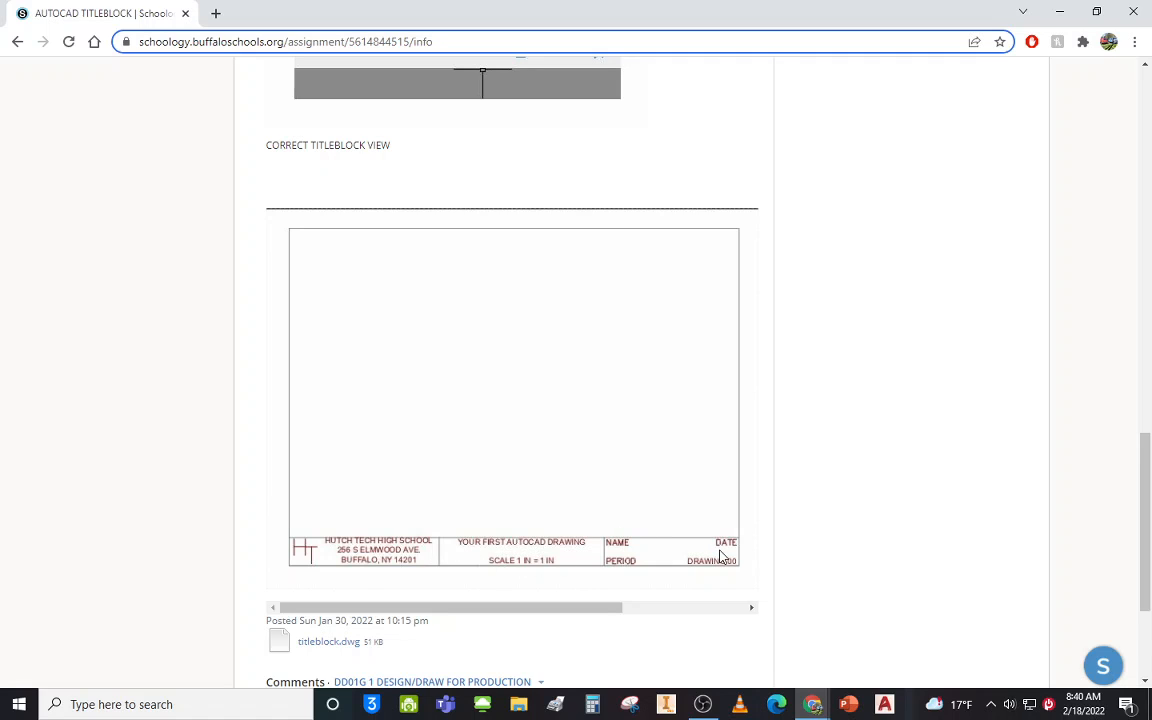
scroll(590, 610, down, 1)
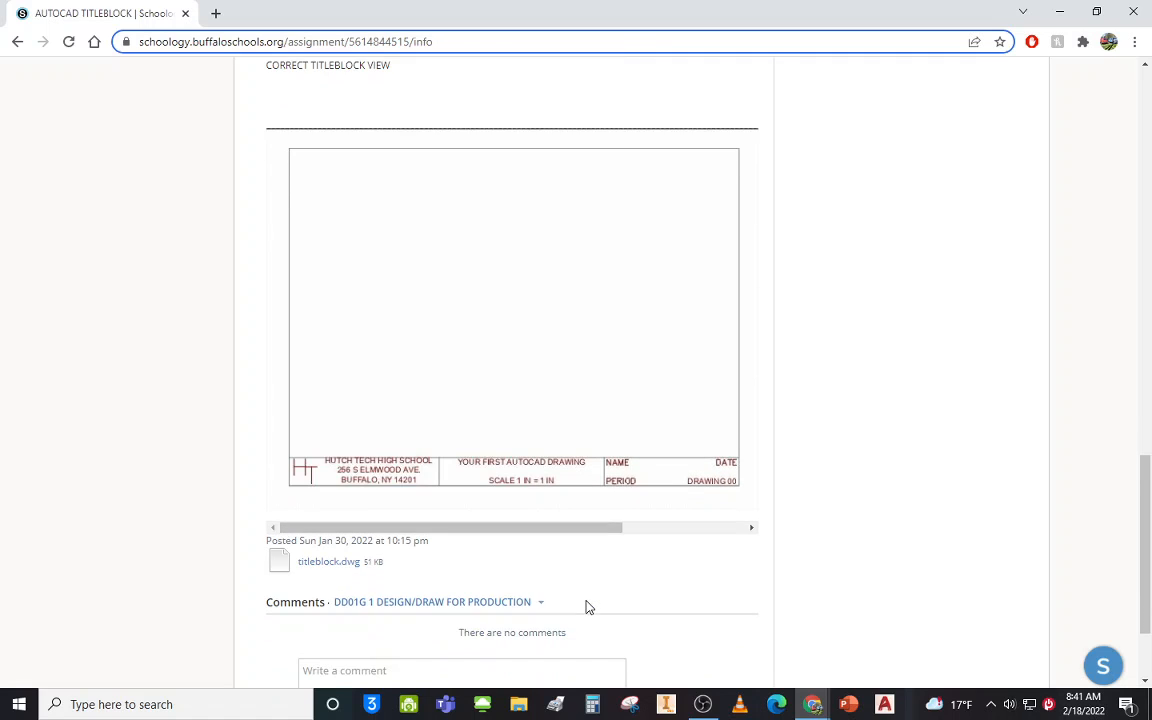
Download the titleblock.dwg attachment from the assignment page.
click(317, 567)
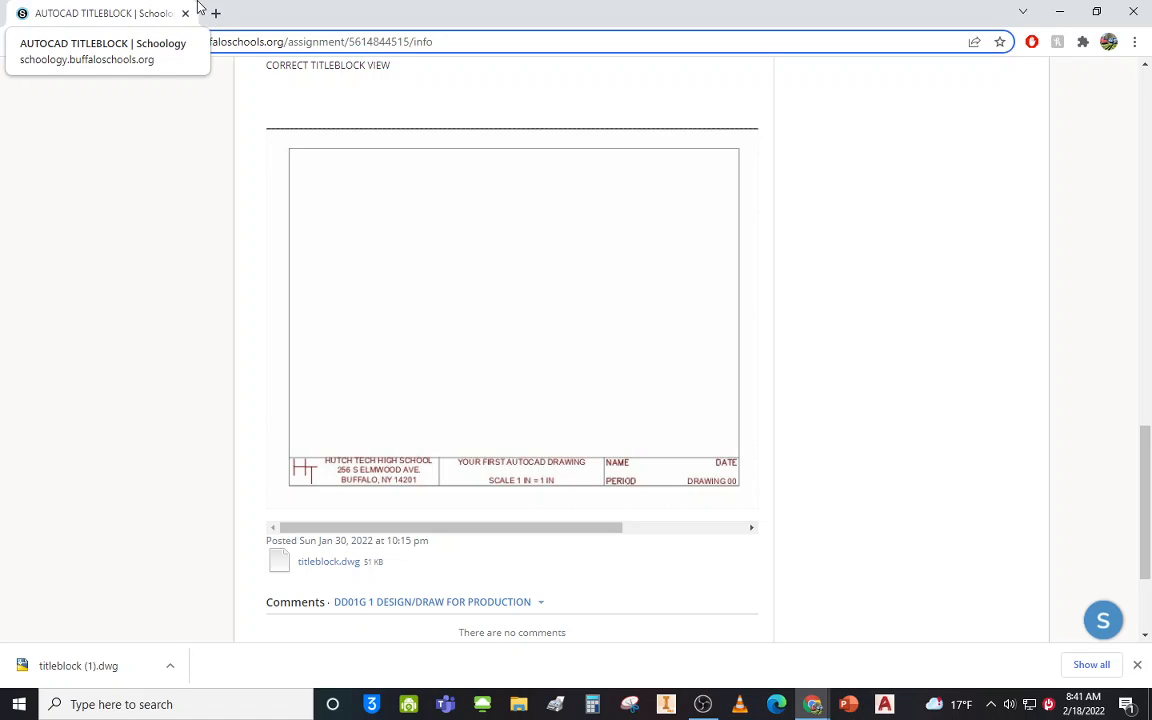
Switch to the AutoCAD Web window and sign out of the current account.
key(super+Tab)
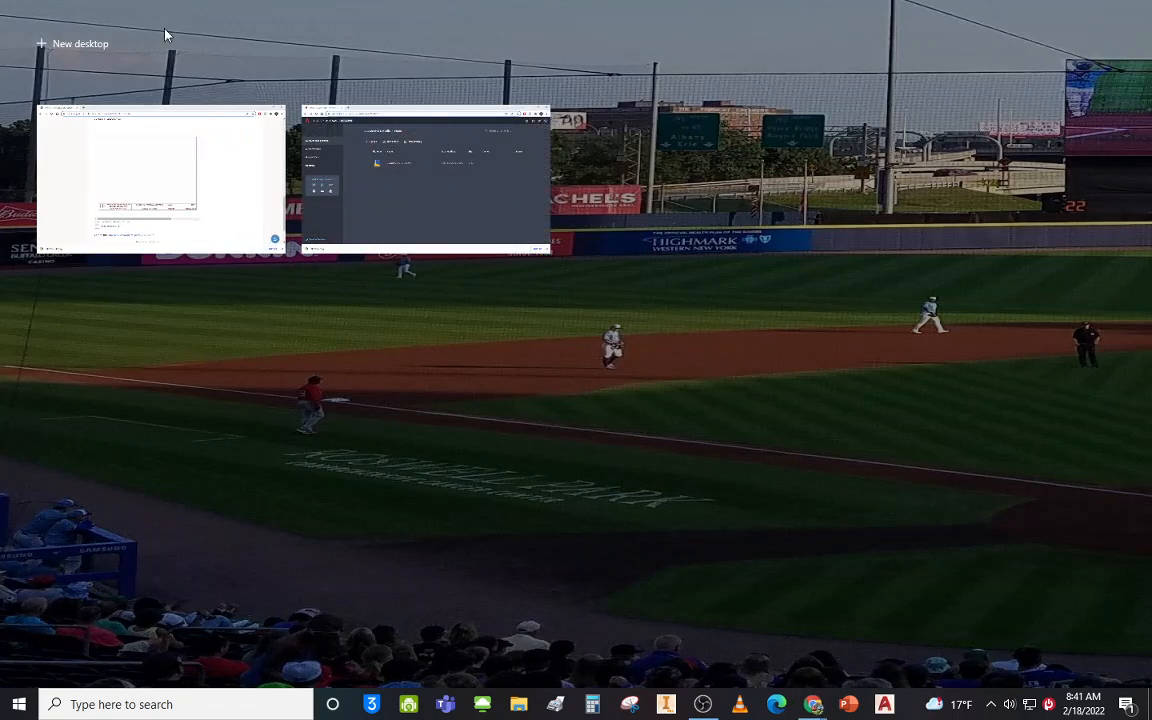
click(374, 116)
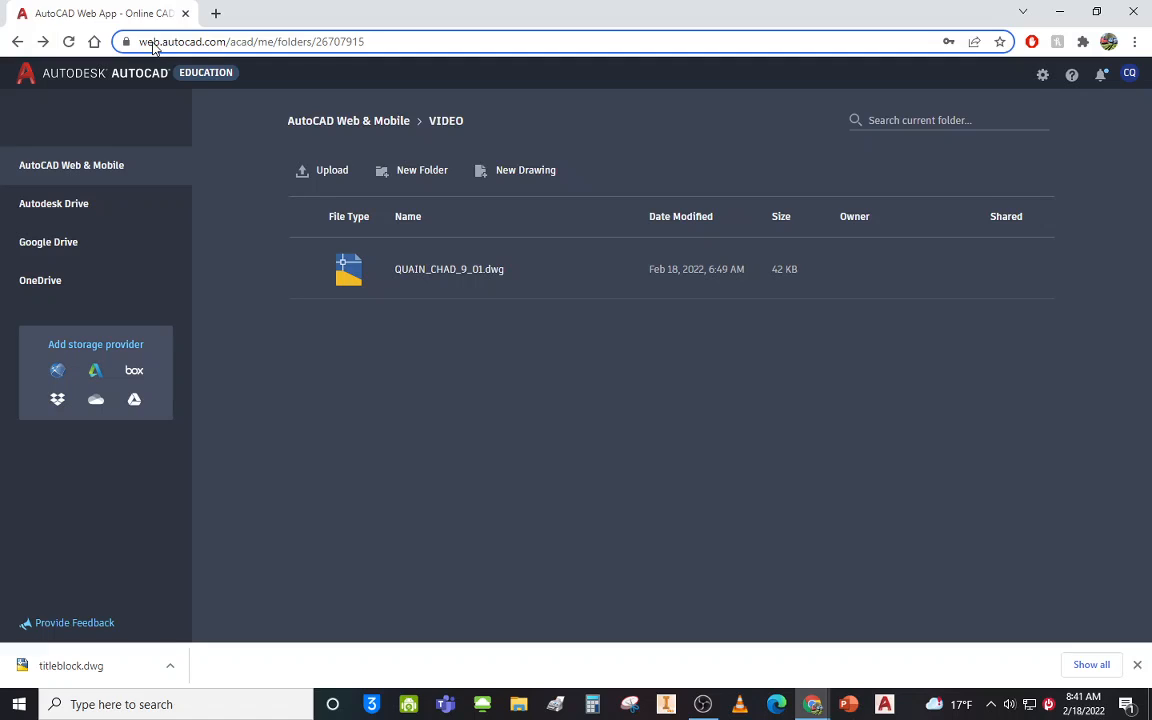
click(1127, 76)
click(1083, 129)
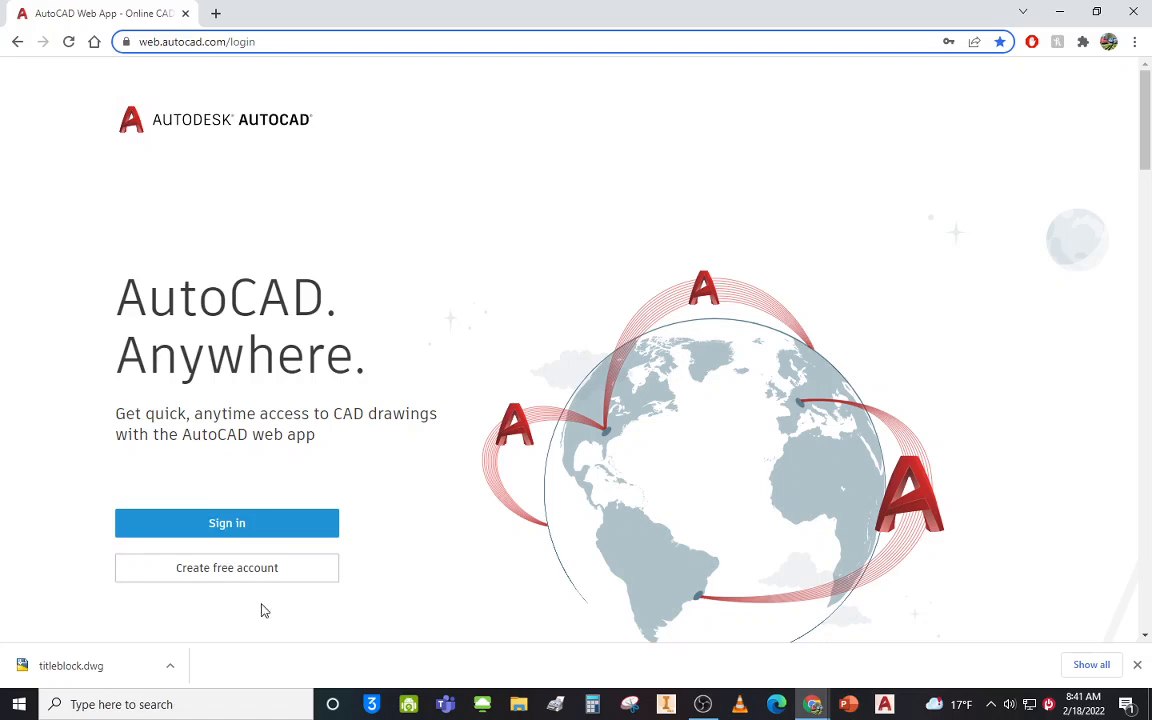
Sign back in to AutoCAD Web with Stay signed in enabled.
click(244, 530)
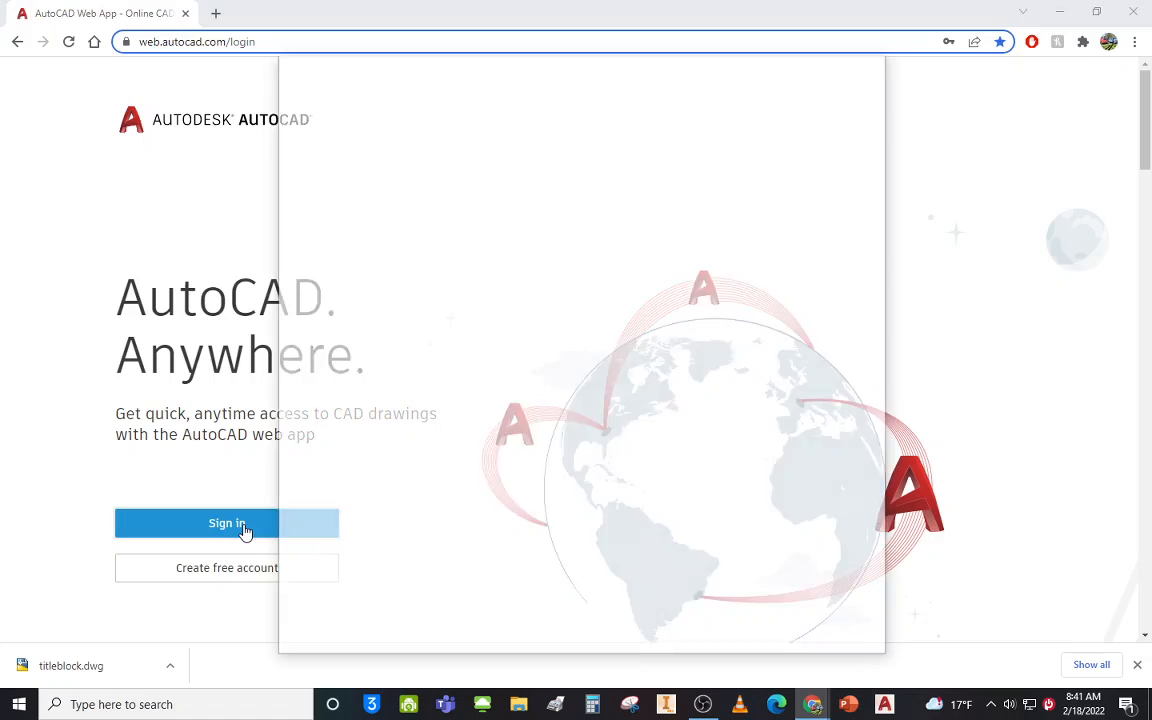
click(501, 298)
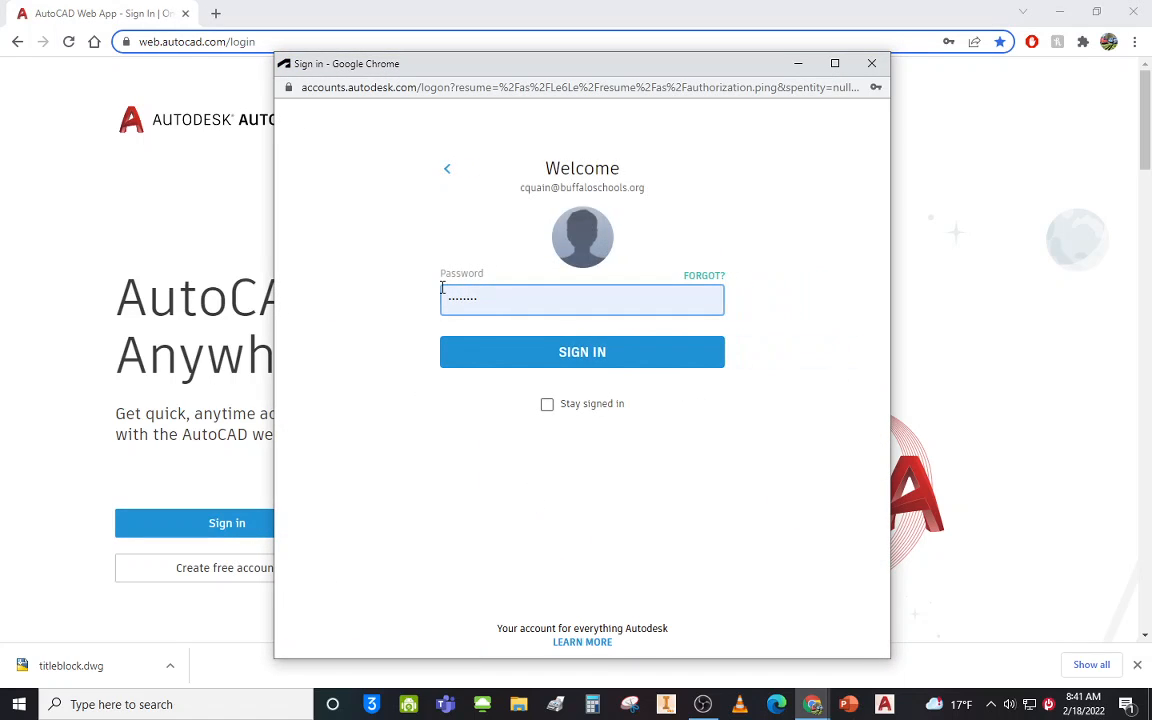
click(547, 405)
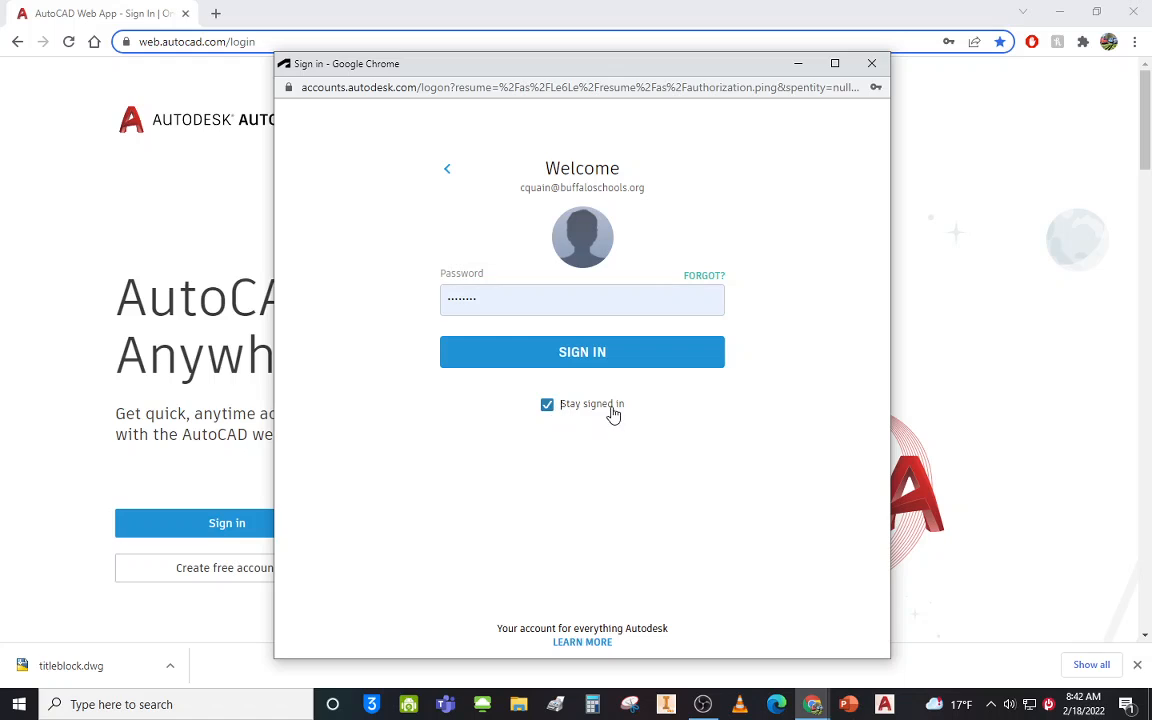
click(564, 356)
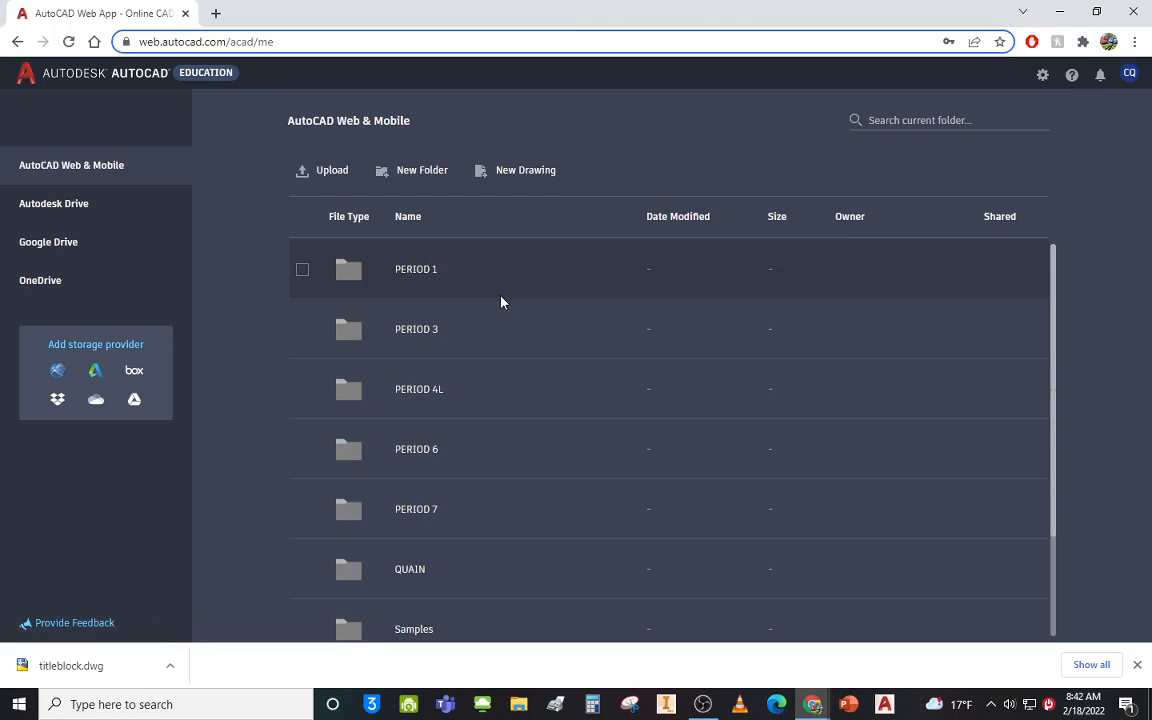
Upload the original titleblock.dwg from Downloads into the VIDEO folder.
scroll(470, 330, down, 3)
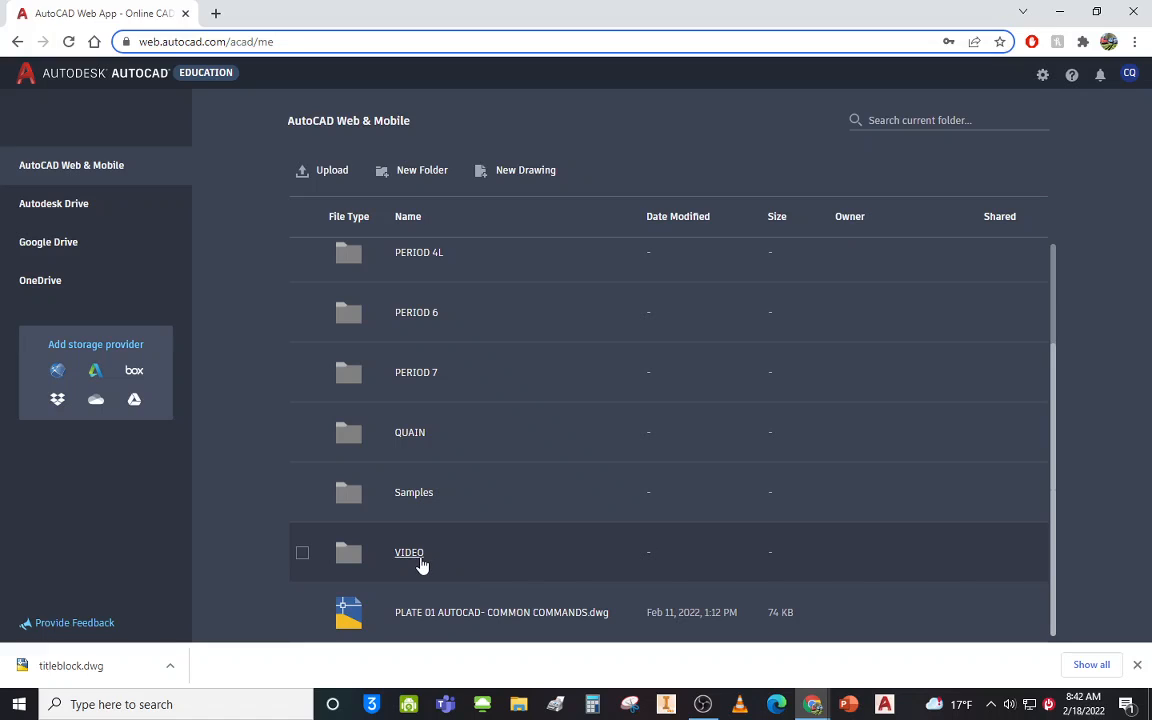
click(422, 562)
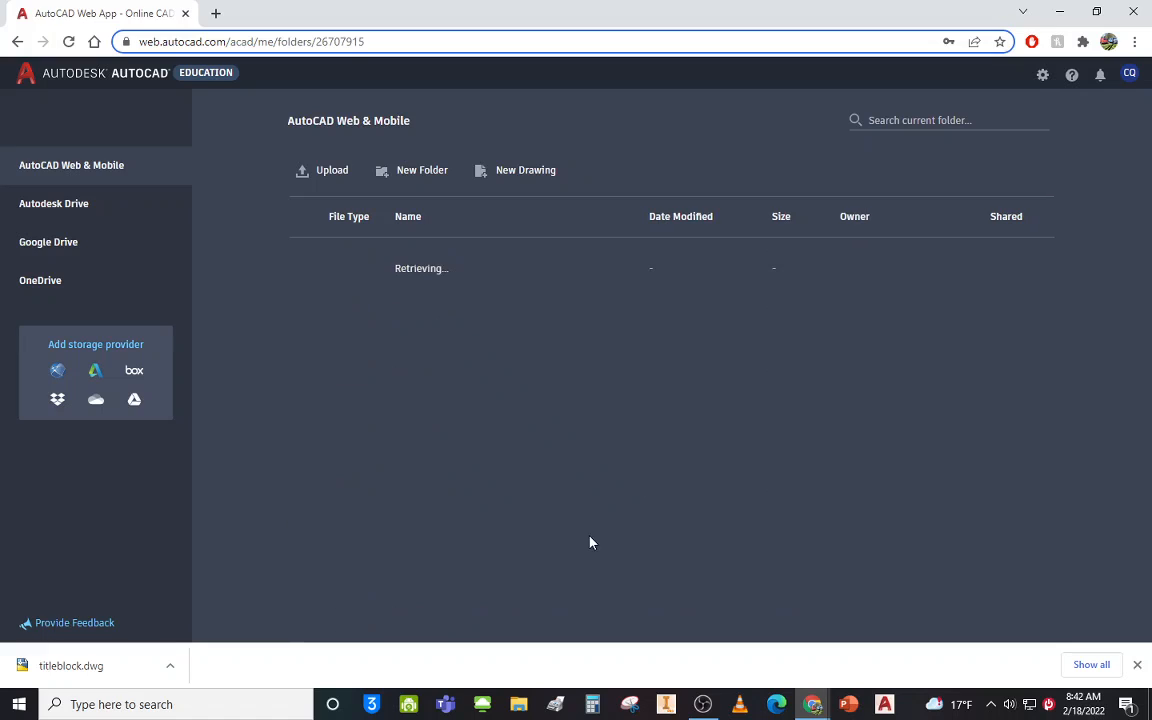
click(330, 172)
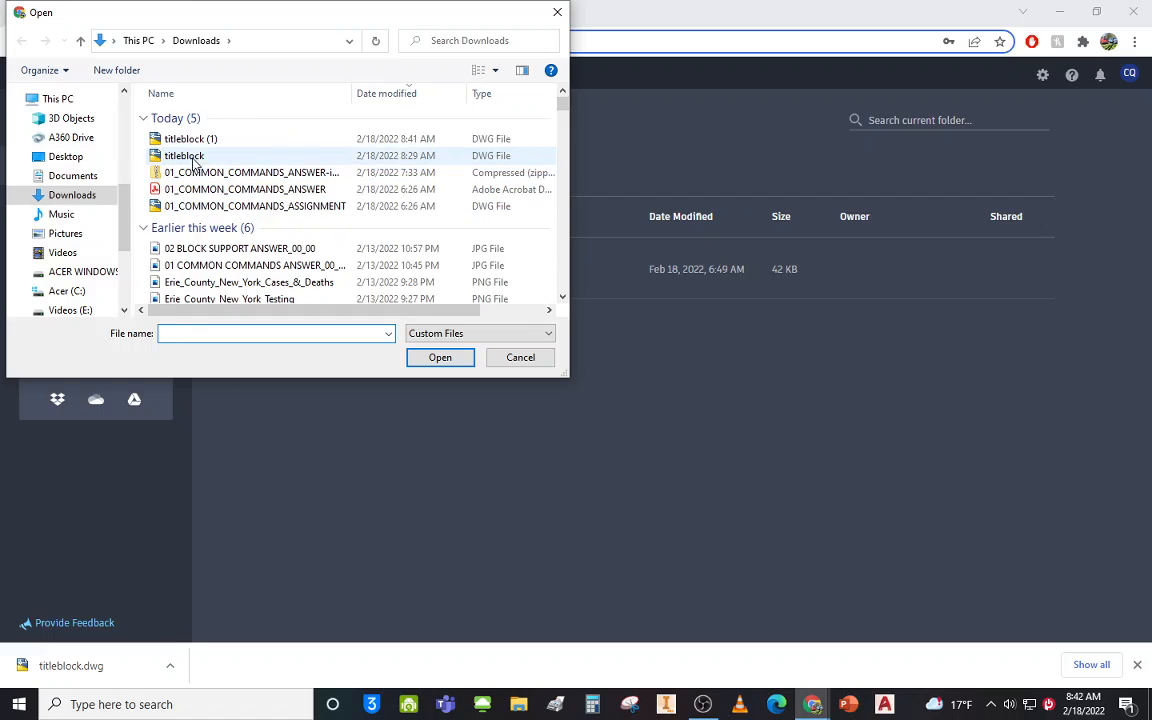
click(205, 142)
click(184, 156)
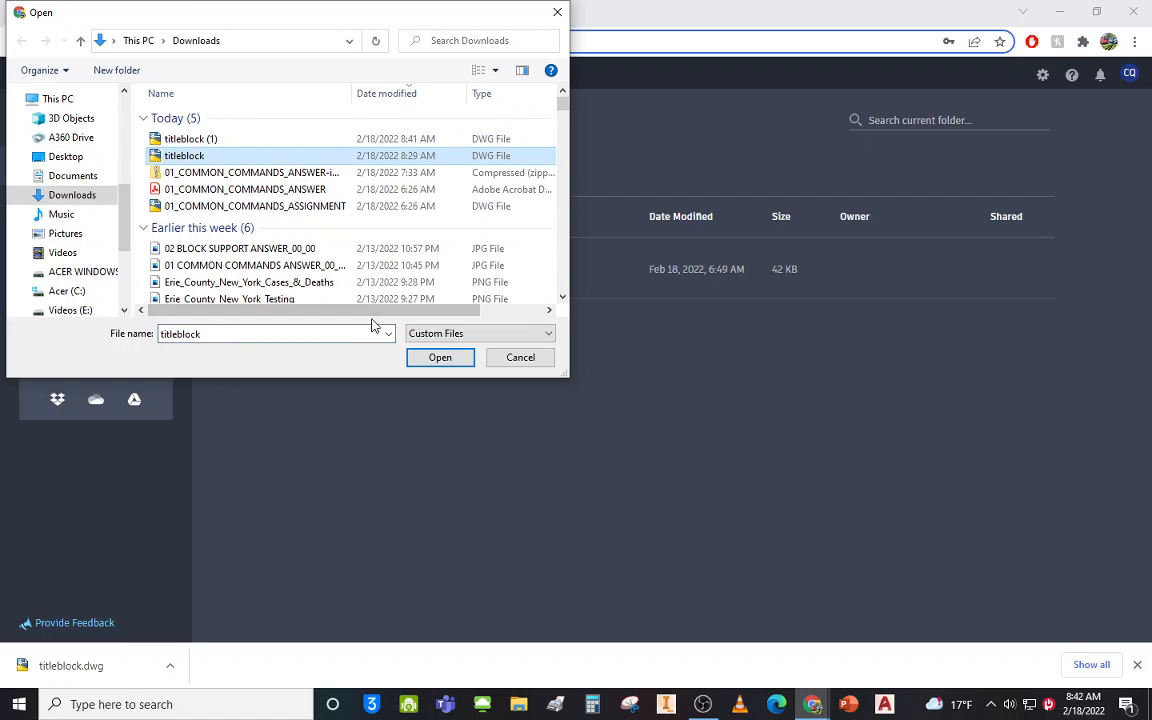
click(428, 357)
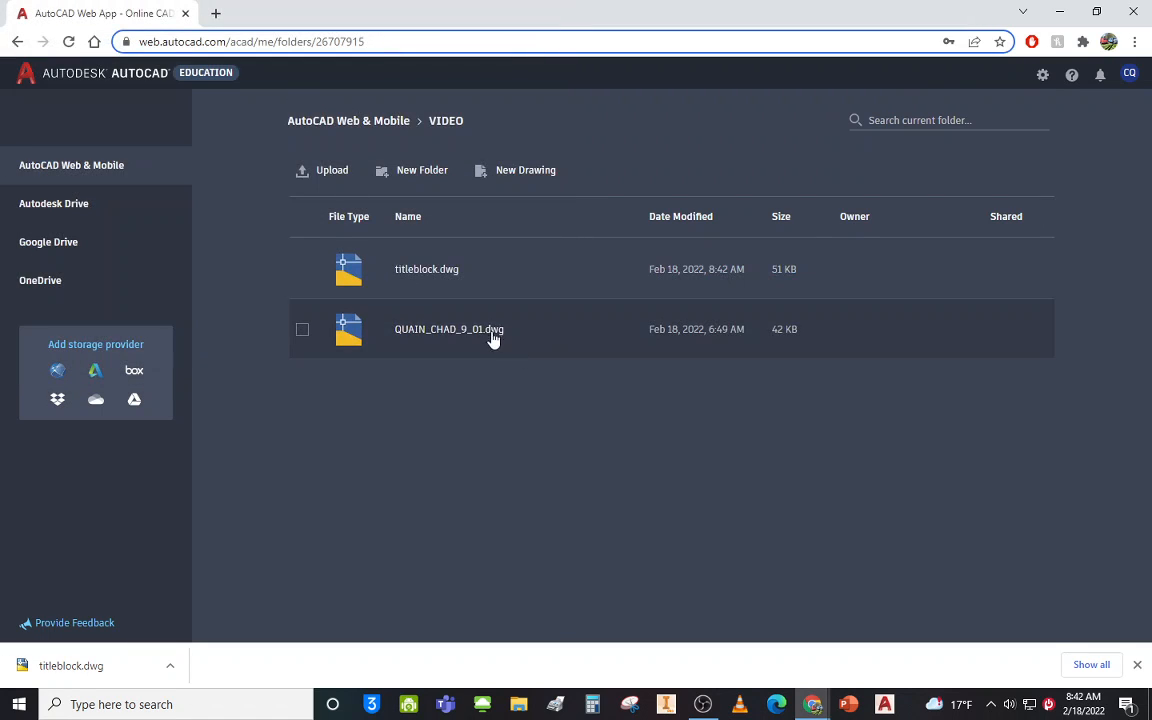
Rename titleblock.dwg to the student's LASTNAME_FIRST_9_00.dwg name and open it.
click(302, 270)
click(510, 176)
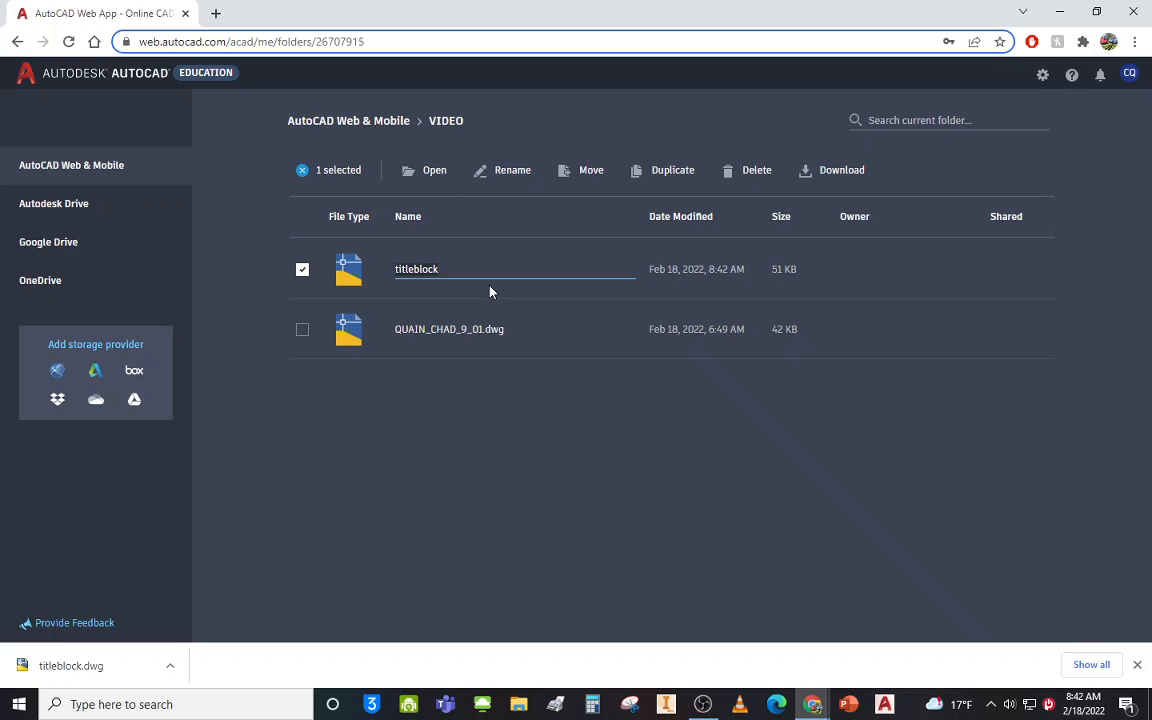
text(qua)
key(BackSpace)
key(BackSpace)
key(BackSpace)
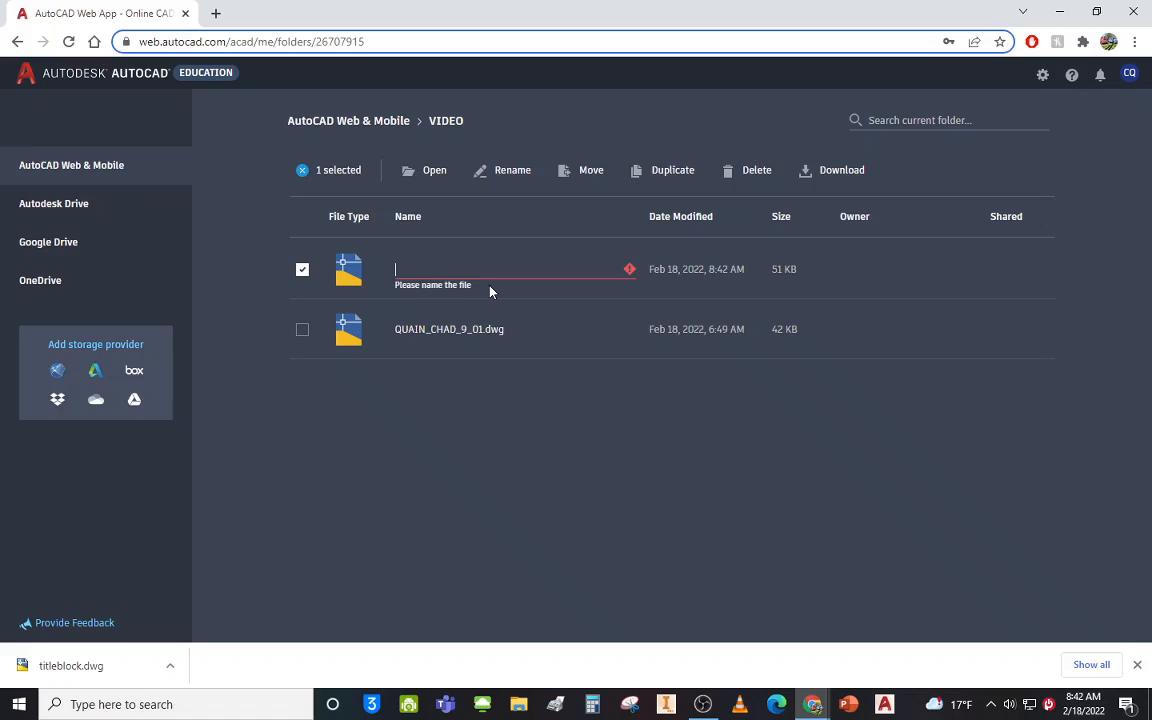
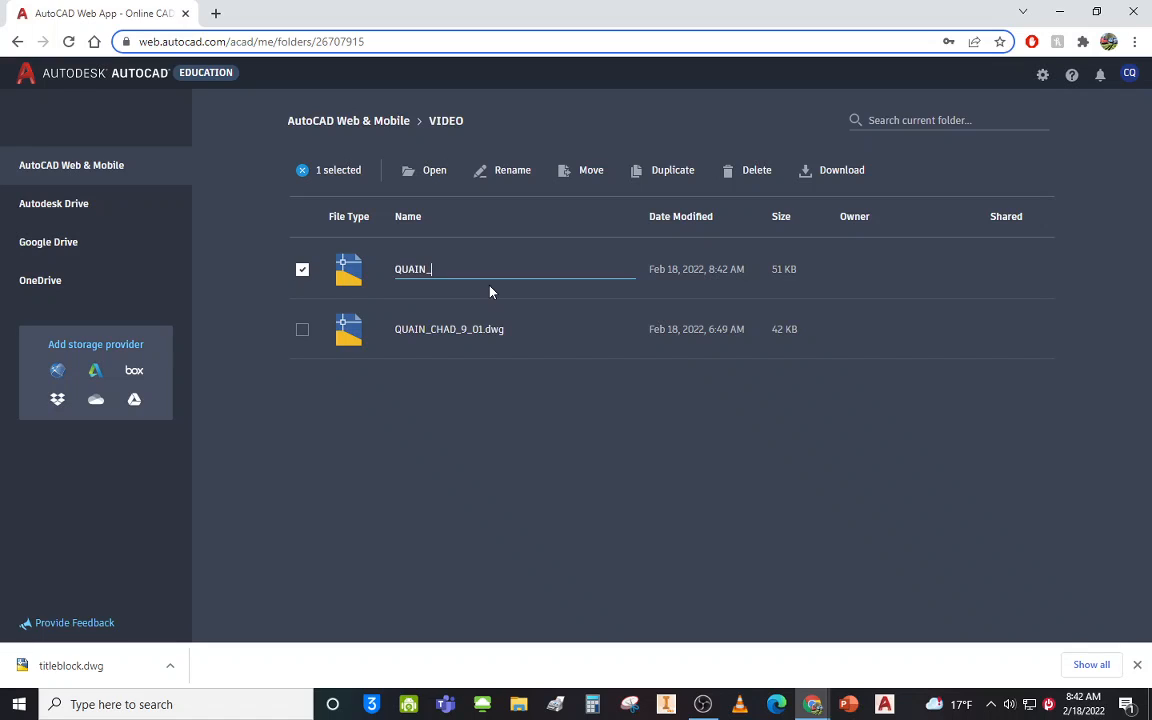
key(Return)
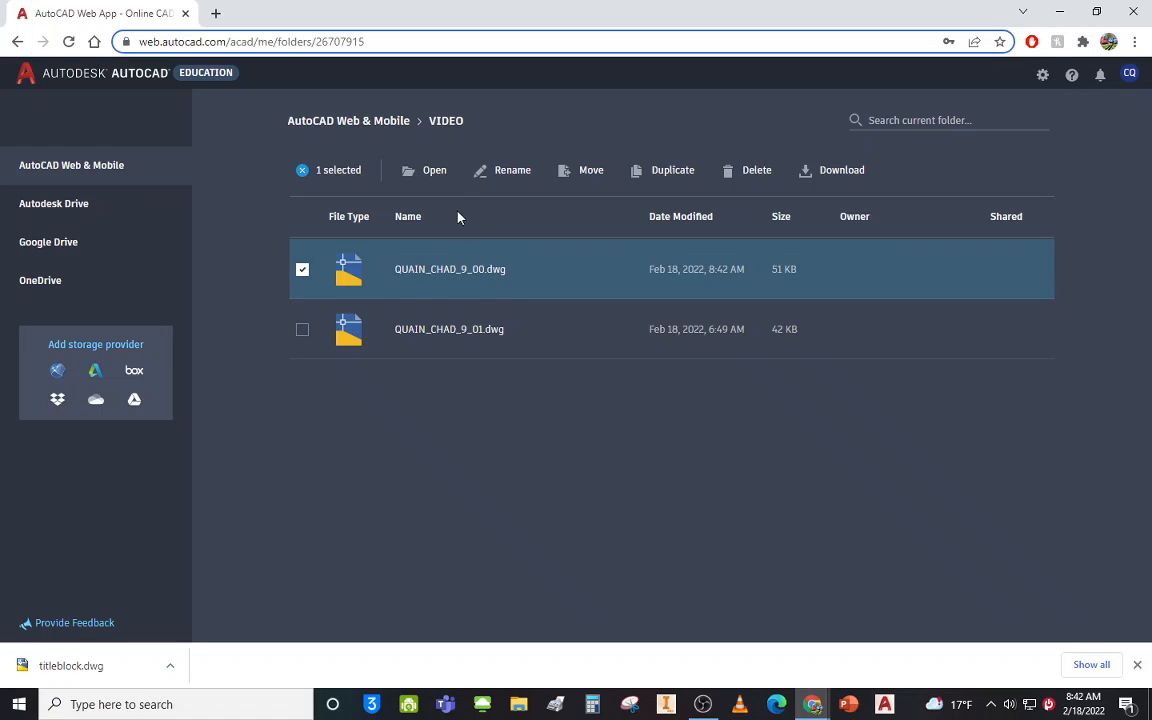
click(434, 172)
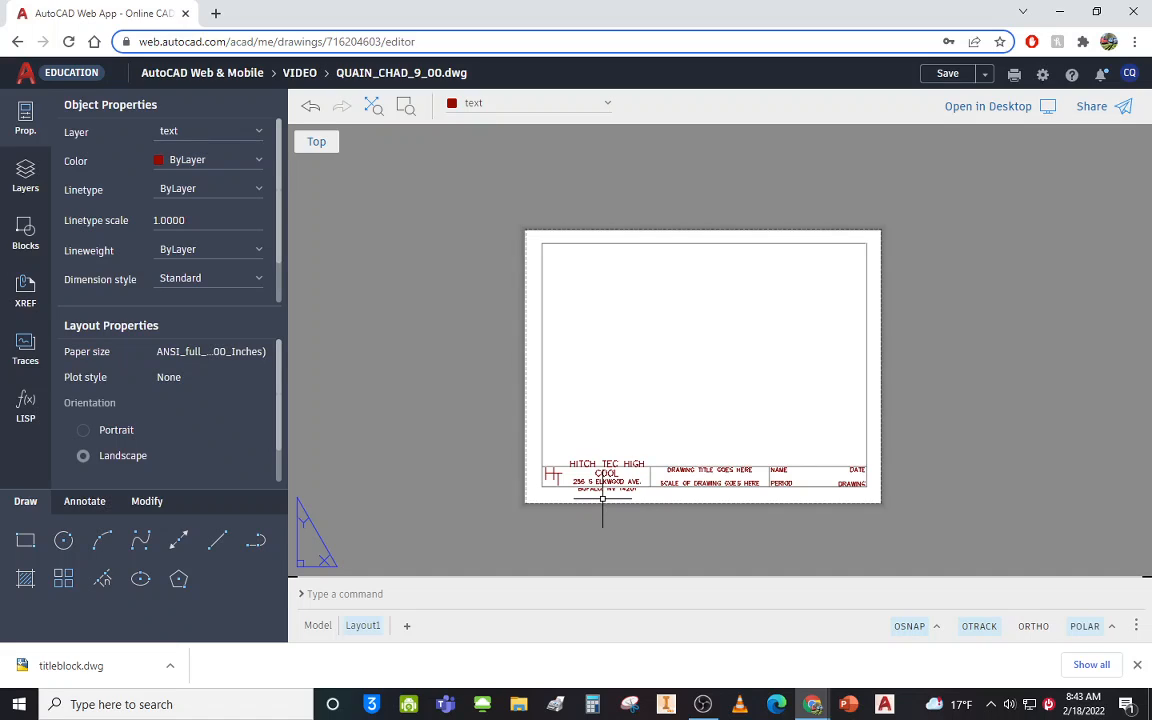
Zoom in on the title block to view its placeholder fields.
scroll(644, 513, up, 3)
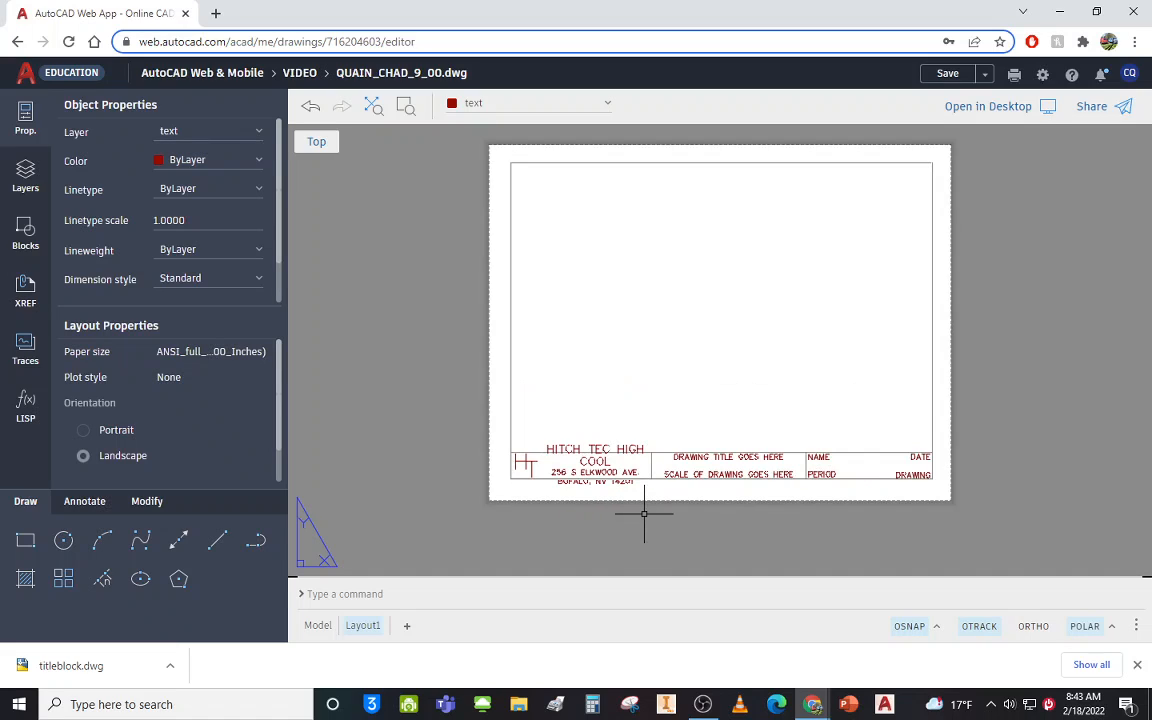
scroll(583, 470, up, 2)
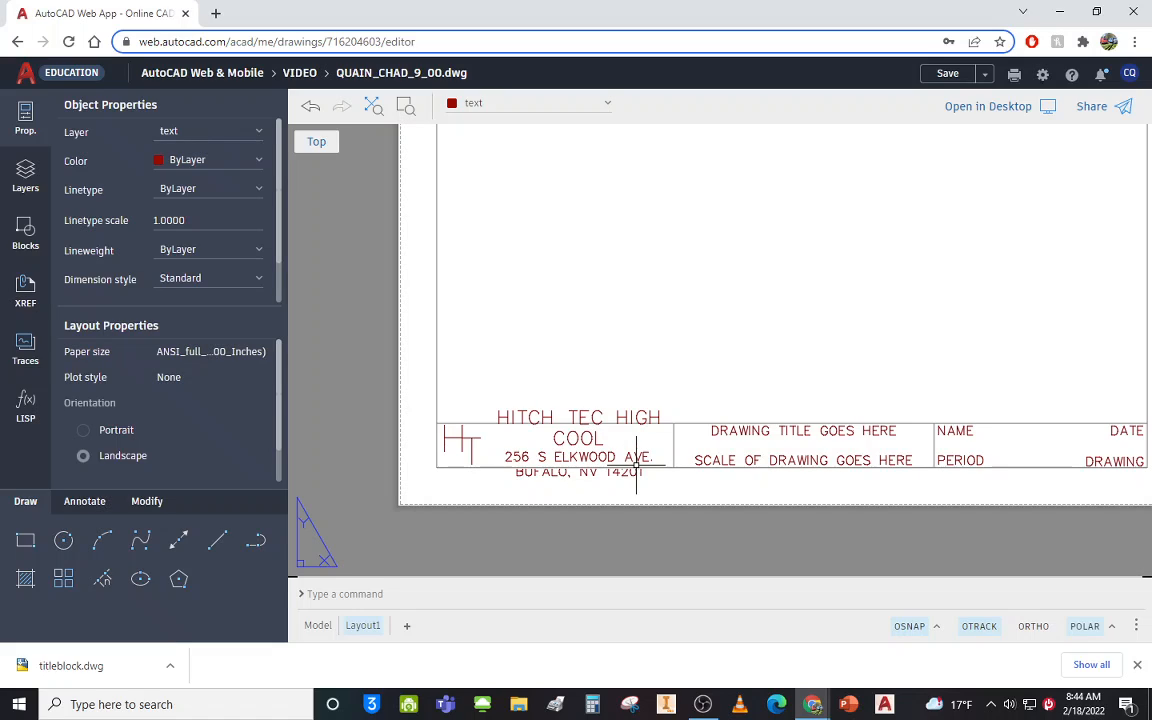
scroll(636, 465, up, 1)
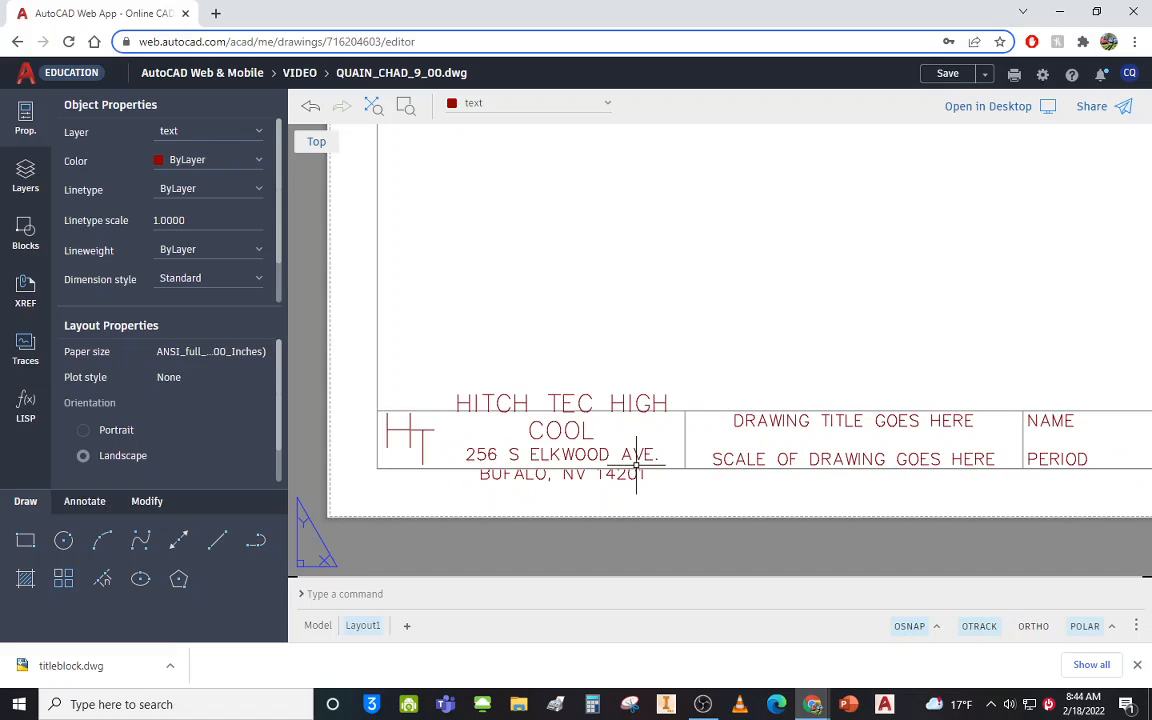
scroll(636, 465, up, 2)
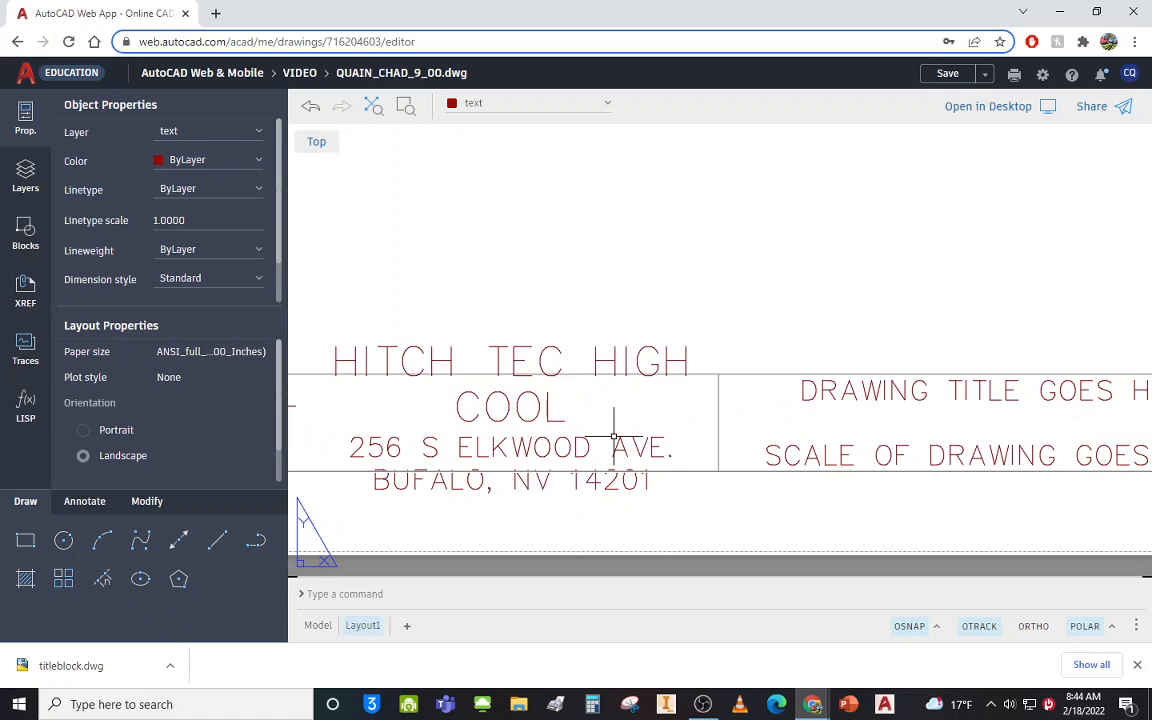
scroll(614, 437, down, 5)
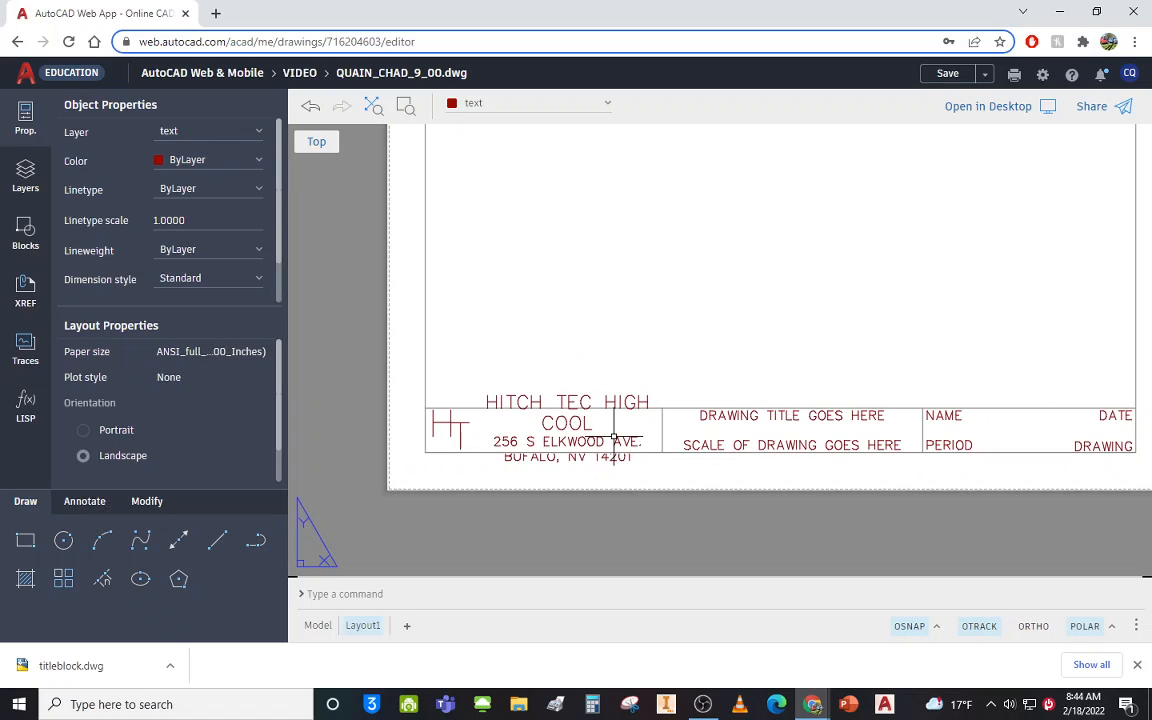
scroll(614, 437, down, 1)
scroll(614, 437, down, 1)
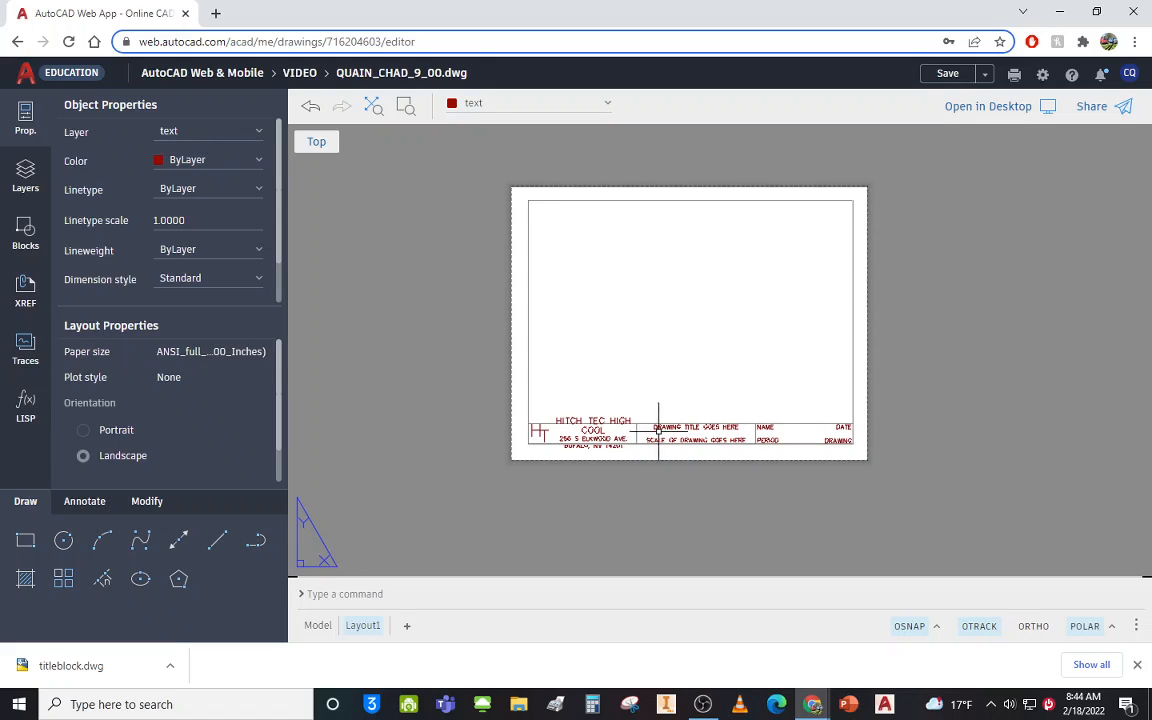
scroll(688, 427, up, 1)
scroll(688, 427, up, 4)
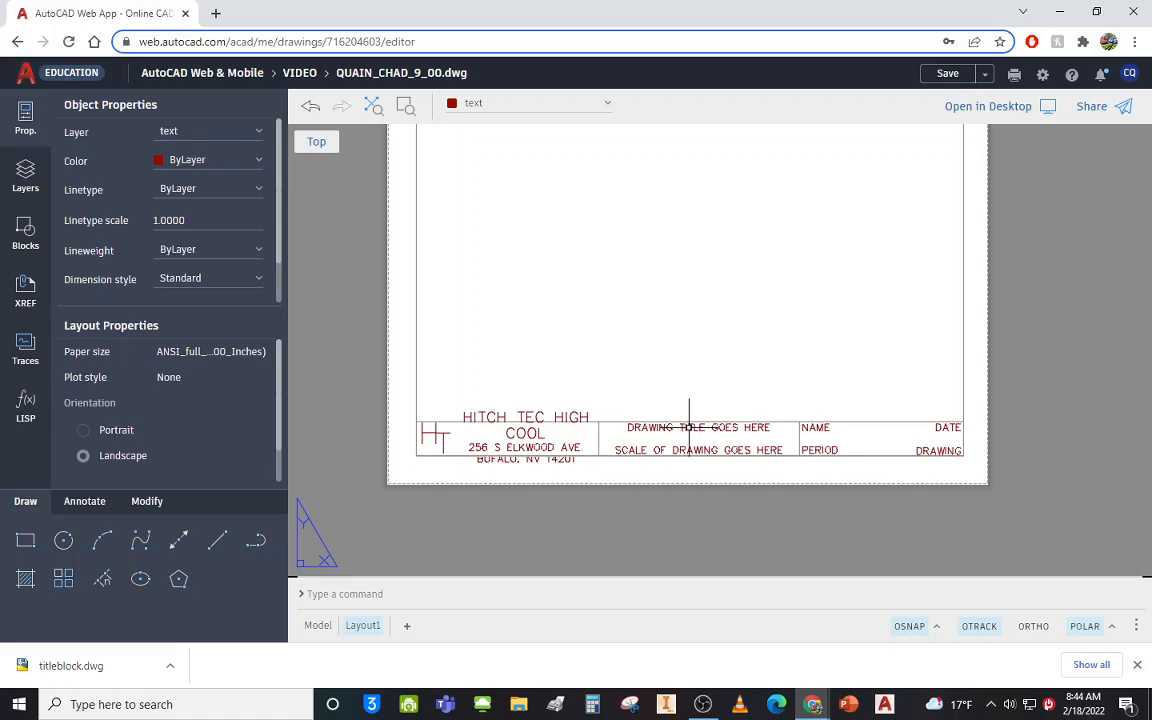
scroll(688, 427, up, 3)
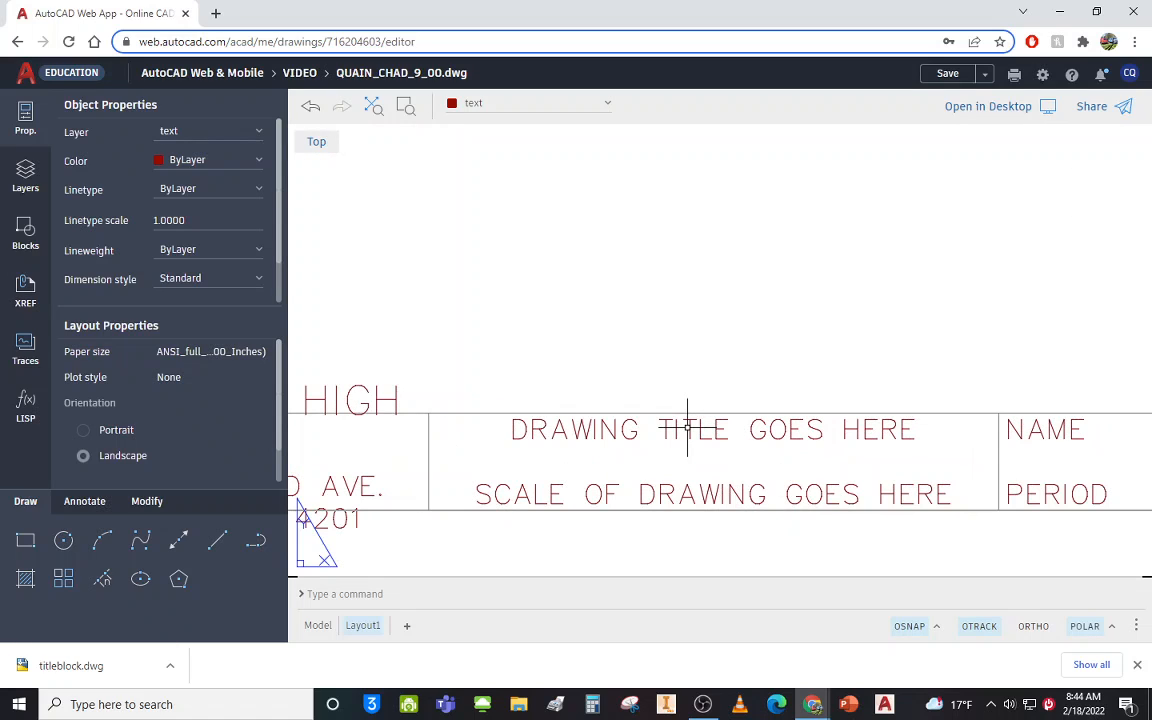
scroll(687, 428, down, 7)
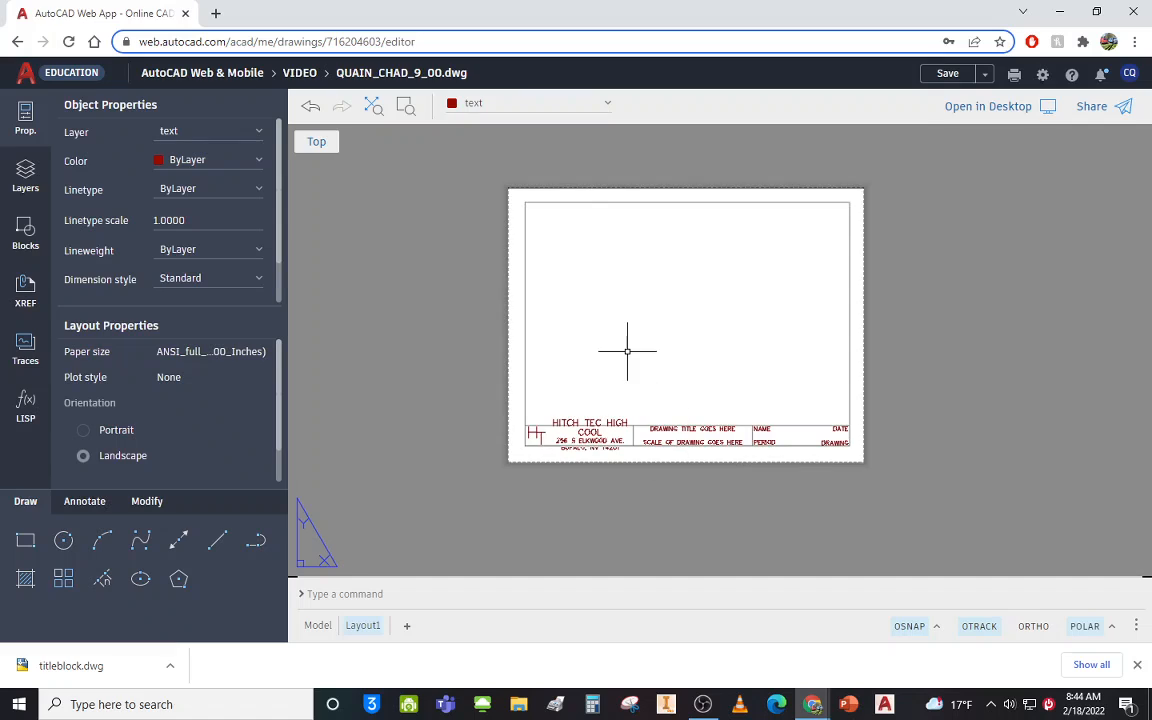
scroll(585, 239, up, 3)
scroll(585, 239, down, 5)
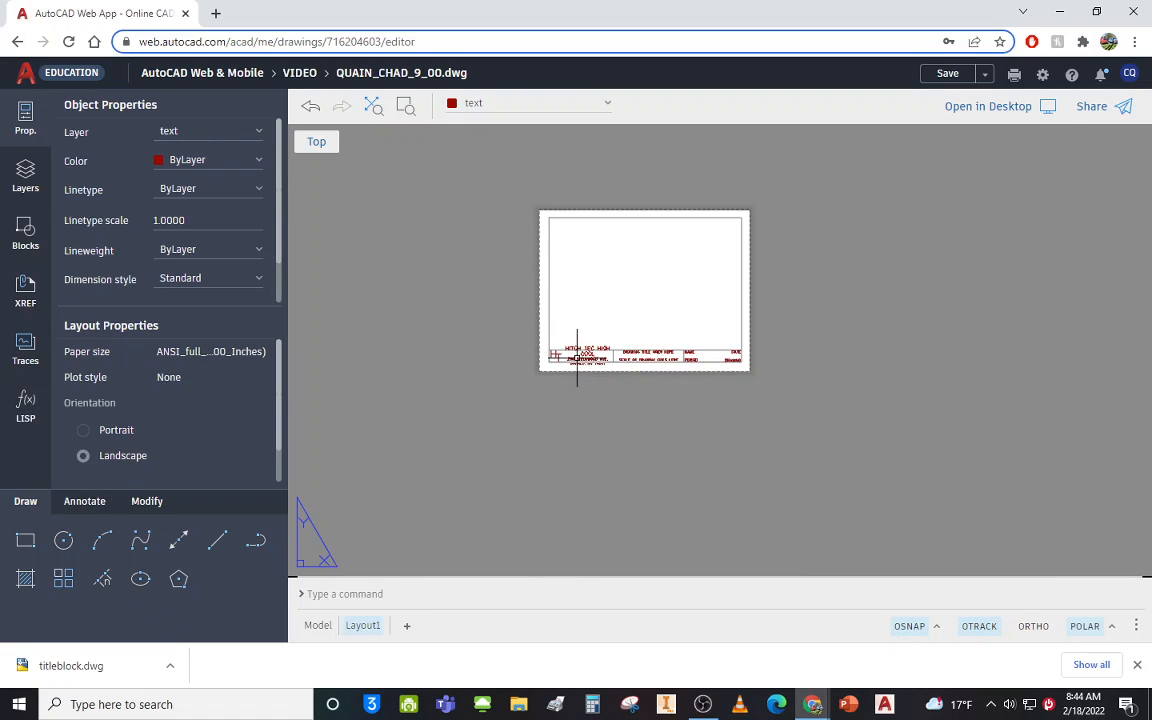
scroll(576, 349, up, 6)
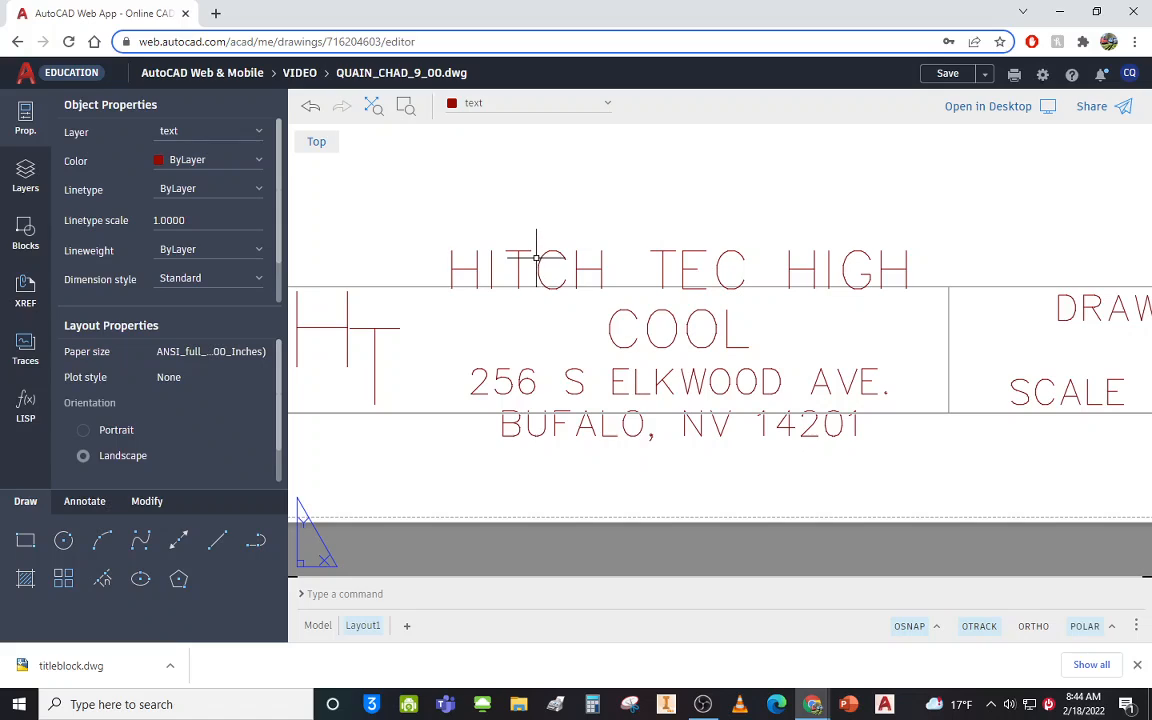
Open the school name and address MText in the in-place text editor.
double_click(655, 315)
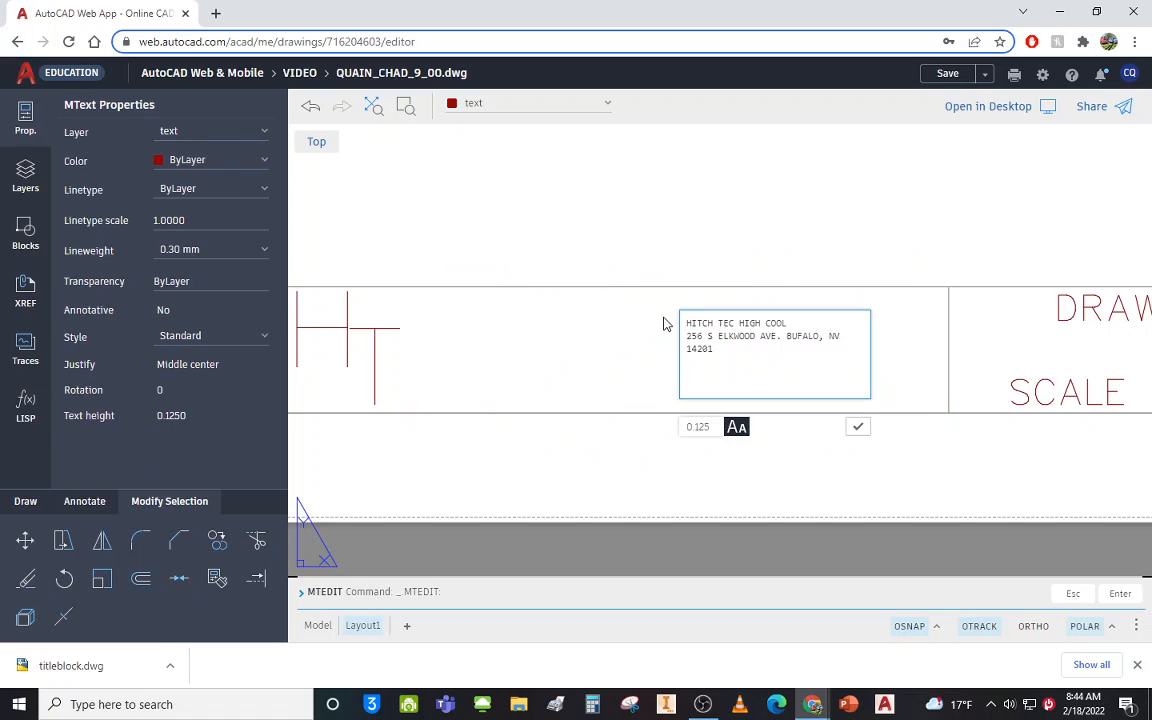
click(858, 427)
click(786, 388)
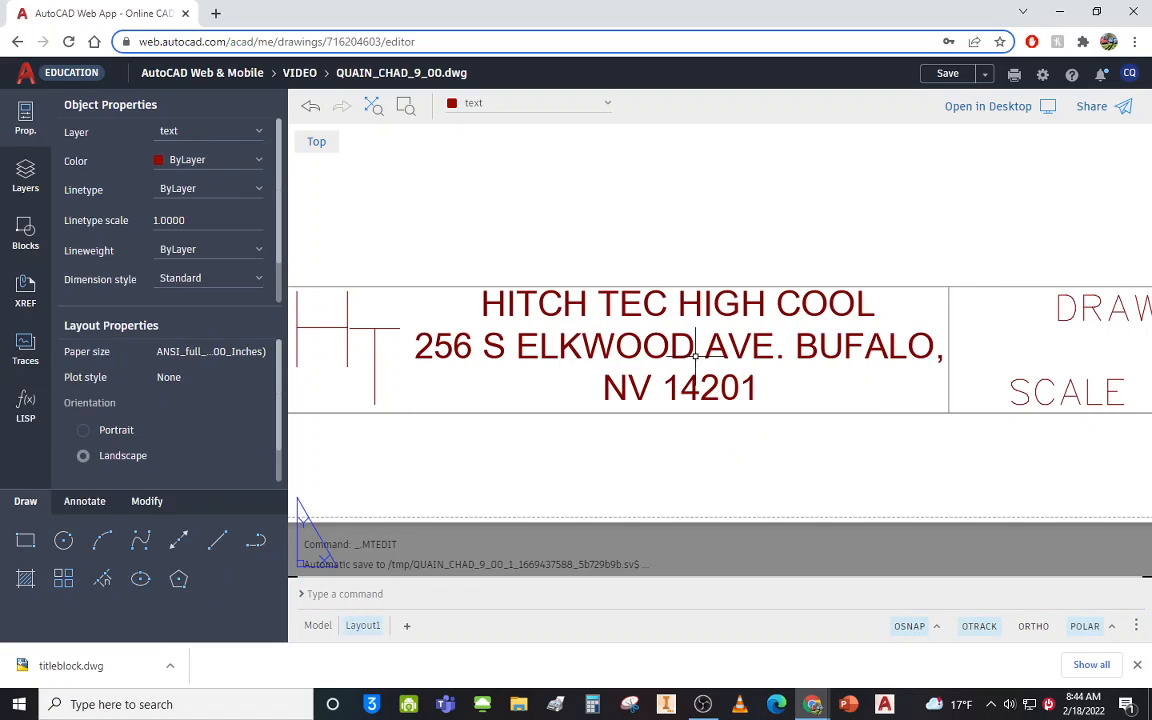
double_click(639, 310)
double_click(639, 310)
double_click(639, 310)
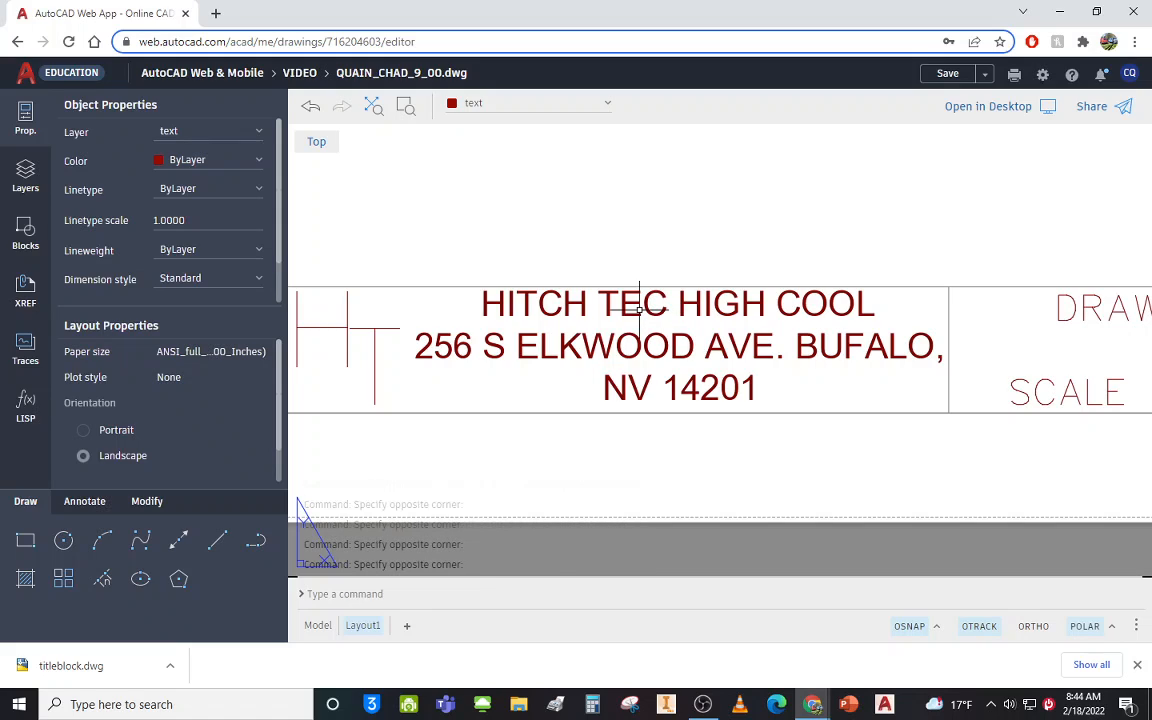
double_click(639, 310)
double_click(639, 310)
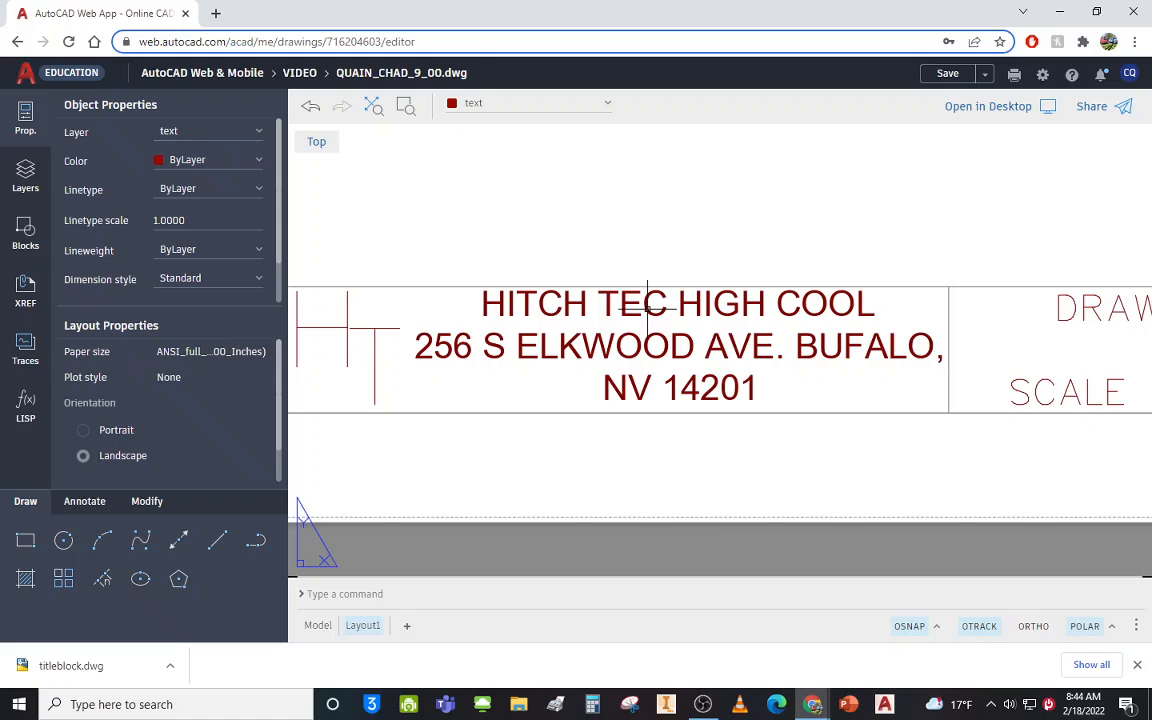
double_click(648, 308)
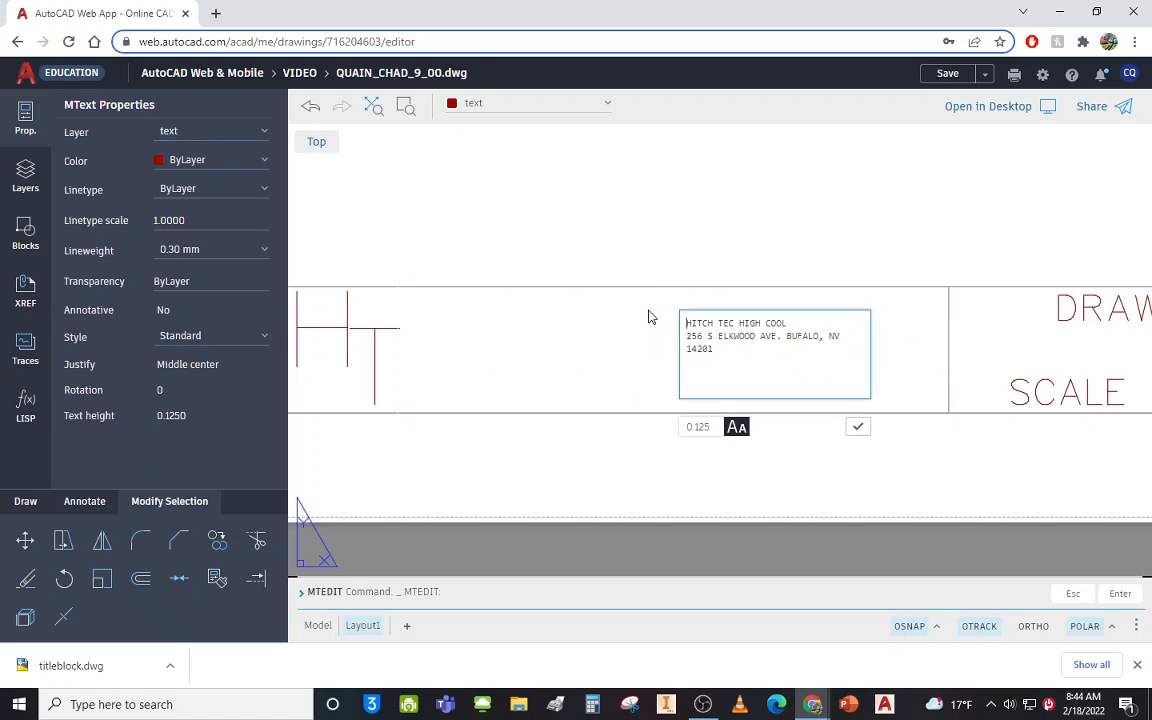
Correct the school name spelling to HUTCH TECH HIGH SCHOOL.
drag(692, 322, 698, 322)
text(U)
click(735, 323)
click(773, 324)
text(S)
click(778, 331)
text(H)
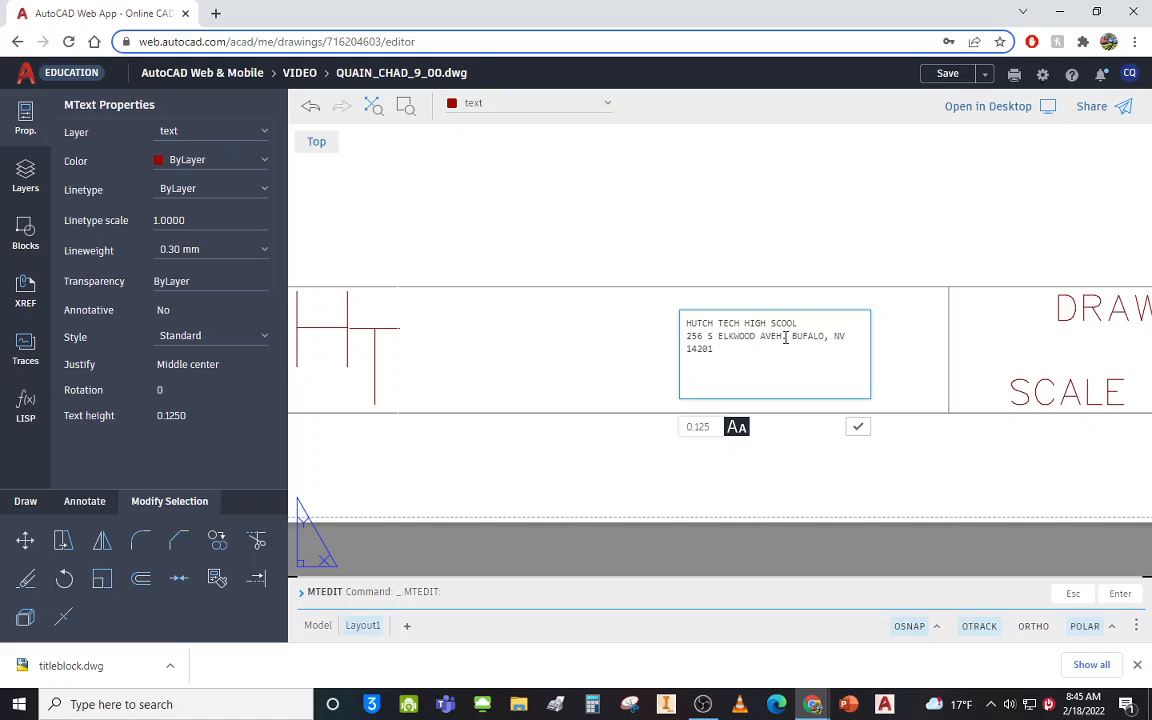
click(782, 323)
text(H)
drag(729, 336, 736, 336)
key(Delete)
text(F)
click(858, 427)
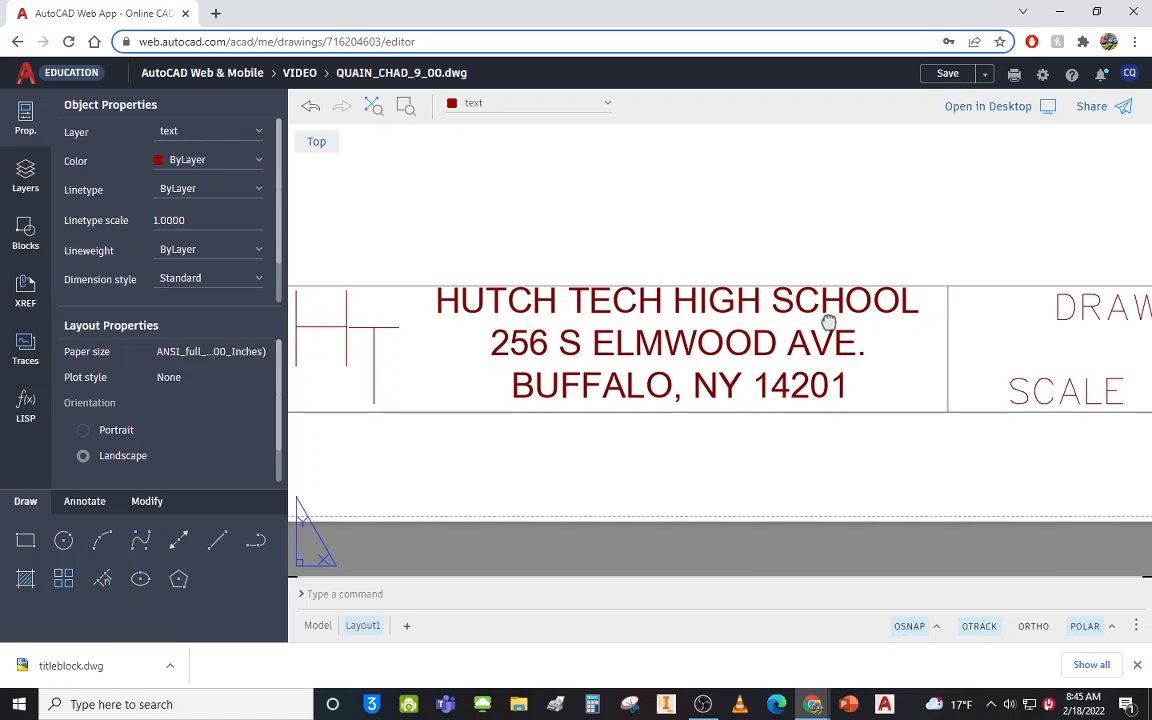
middle_drag(818, 315, 727, 320)
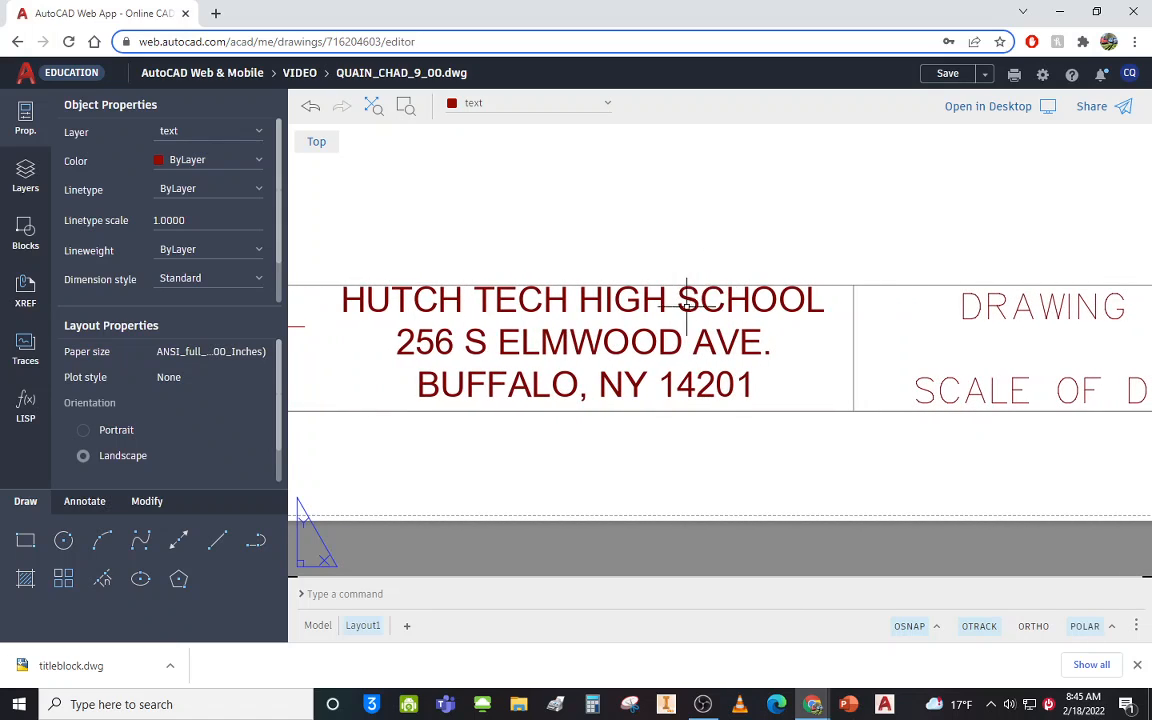
middle_drag(883, 330, 327, 319)
scroll(350, 309, up, 2)
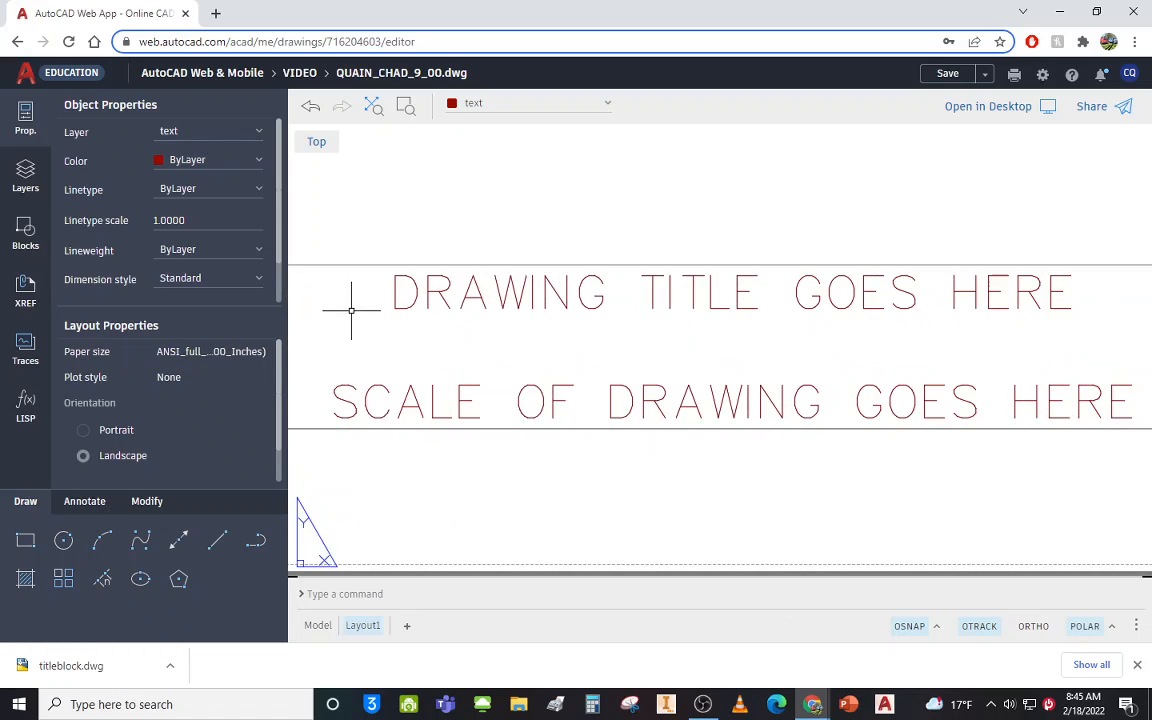
middle_drag(821, 329, 977, 332)
mouse_move(357, 334)
middle_down()
mouse_move(996, 334)
mouse_move(670, 339)
middle_up()
mouse_move(1057, 342)
middle_down()
mouse_move(933, 352)
mouse_move(594, 338)
middle_up()
scroll(654, 324, down, 1)
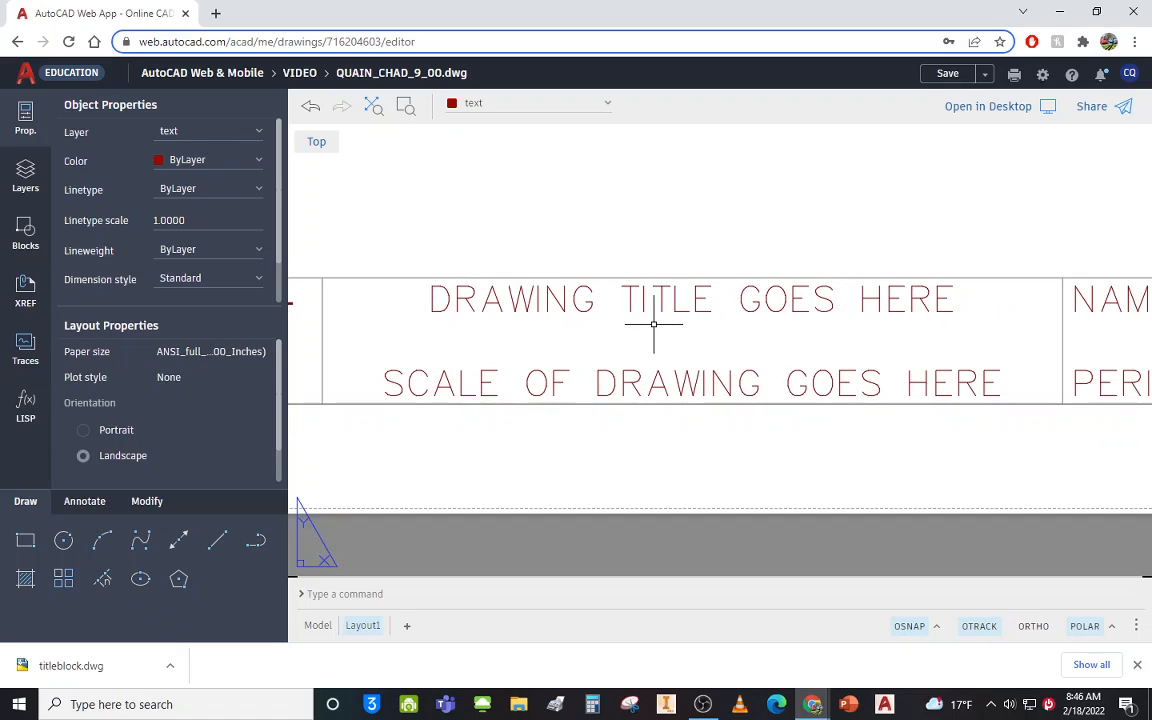
scroll(650, 324, down, 1)
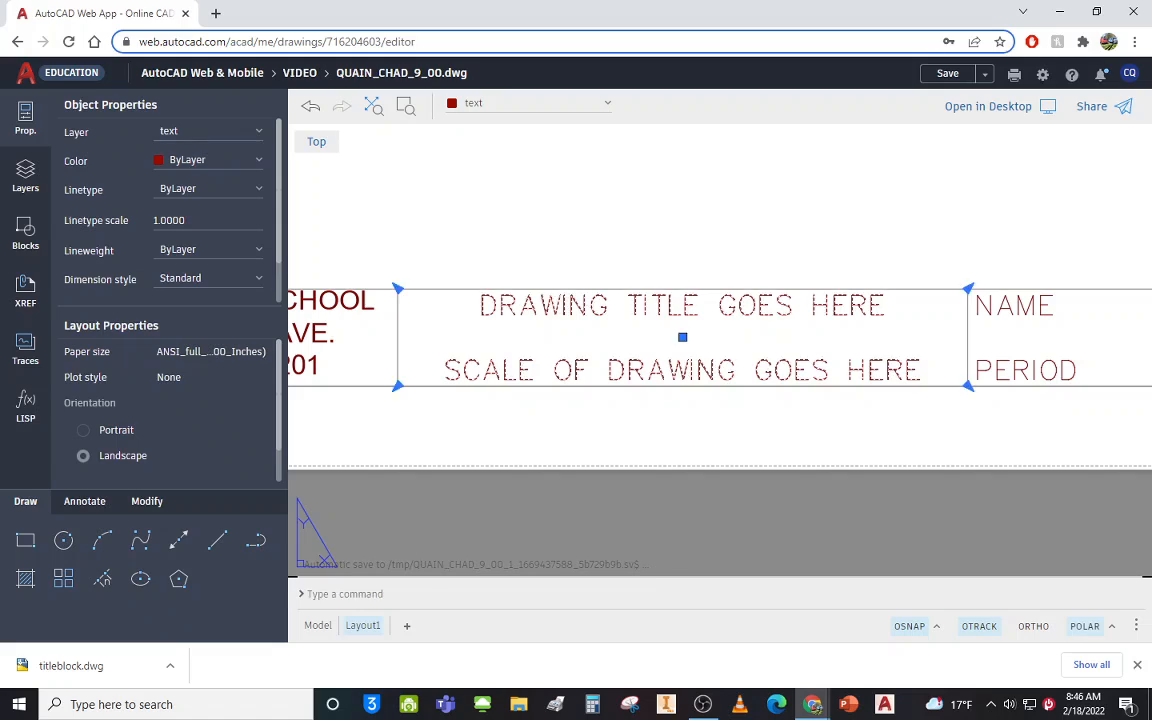
Replace the DRAWING TITLE GOES HERE placeholder with MY FIRST AUTOCAD DRAWING.
double_click(634, 300)
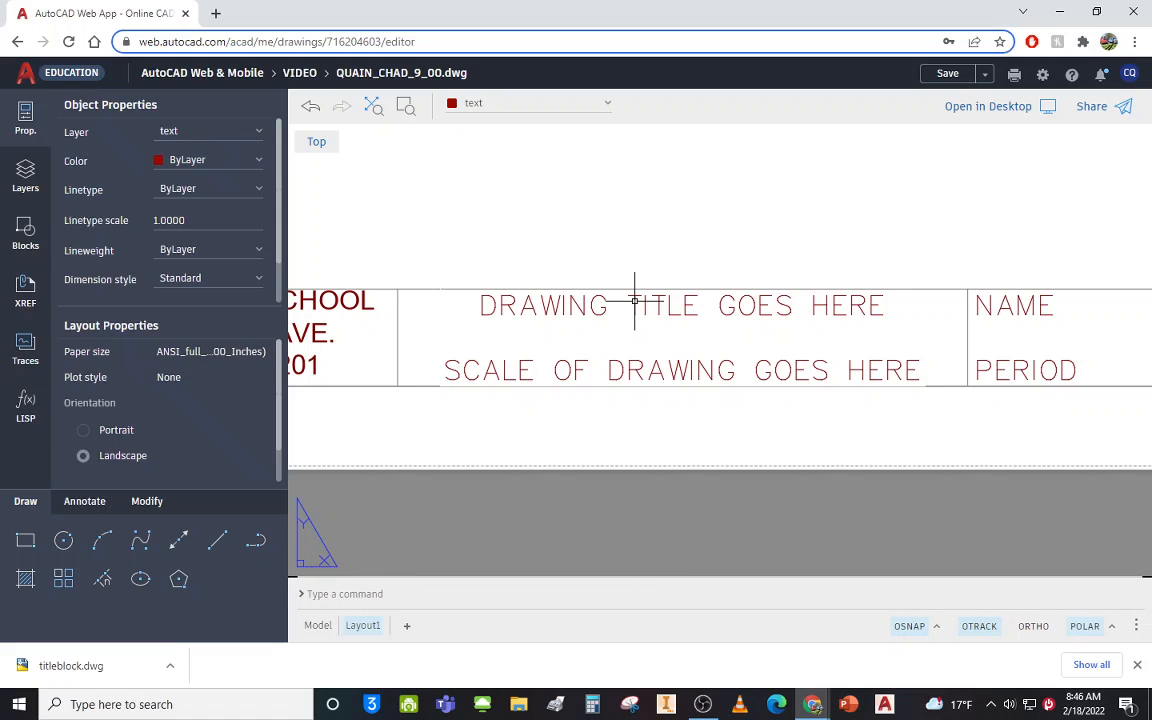
double_click(634, 300)
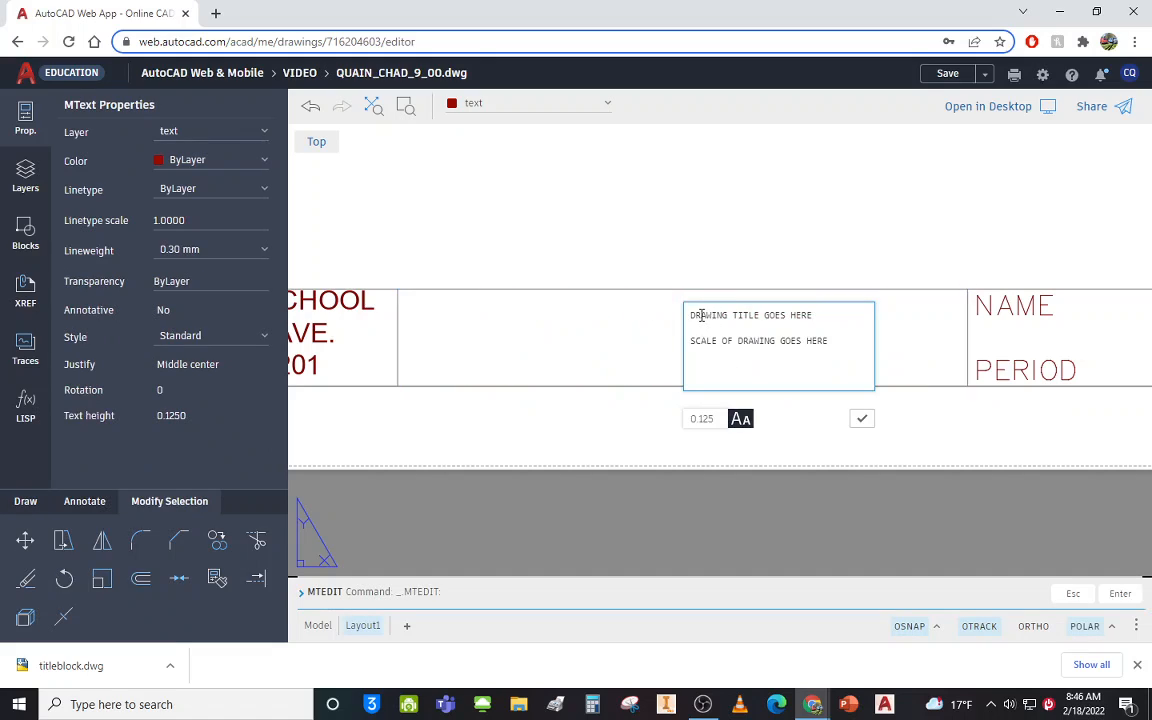
drag(690, 313, 853, 308)
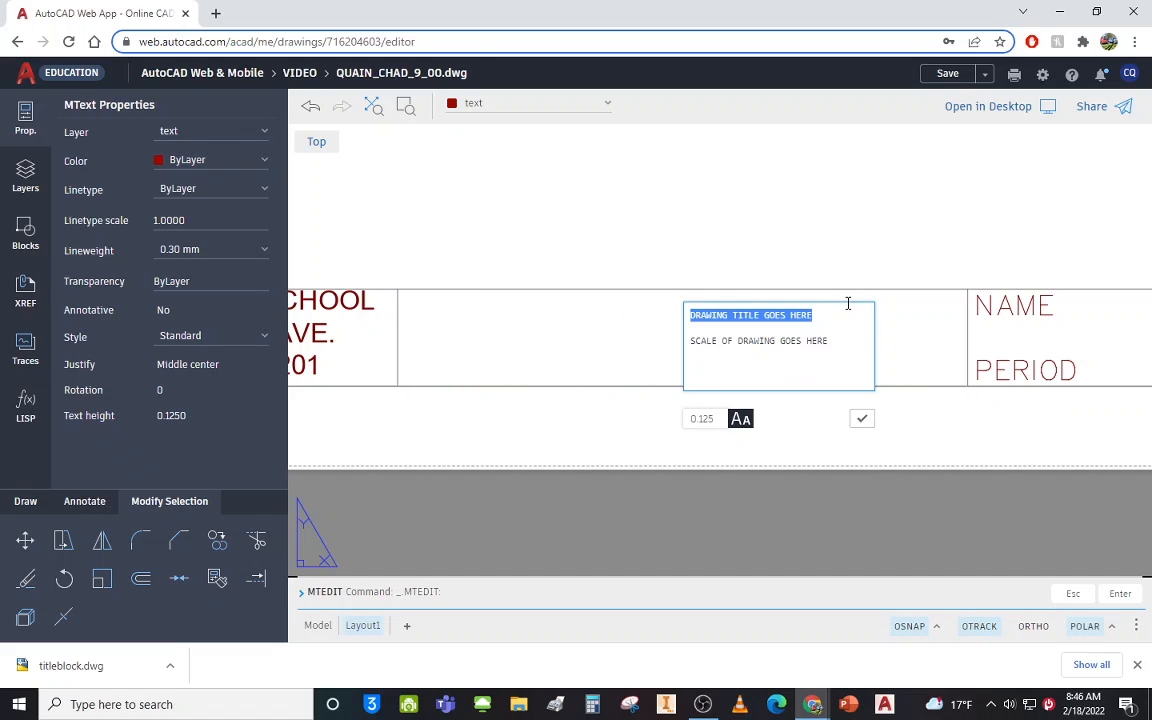
text(MY)
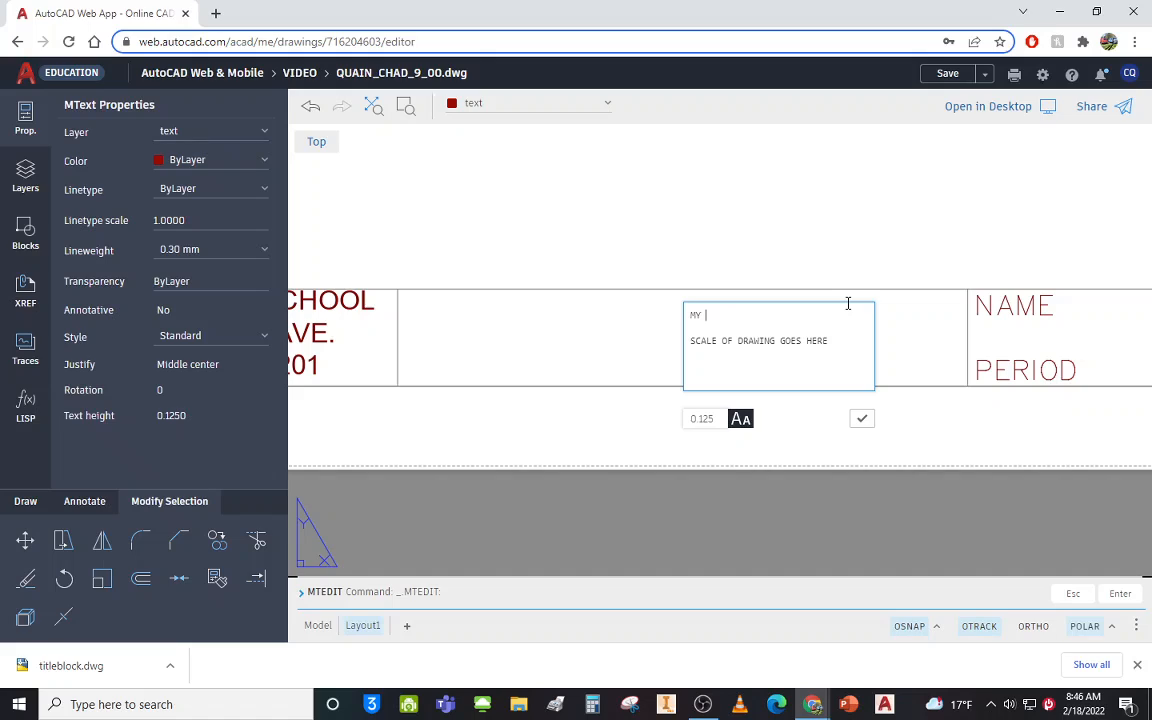
text( FIRST AUTOCAD DRAWING)
Change the scale line to SCALE: 1 INCH = 1 INCH and commit the text.
click(781, 343)
drag(719, 341, 900, 376)
text(IN C)
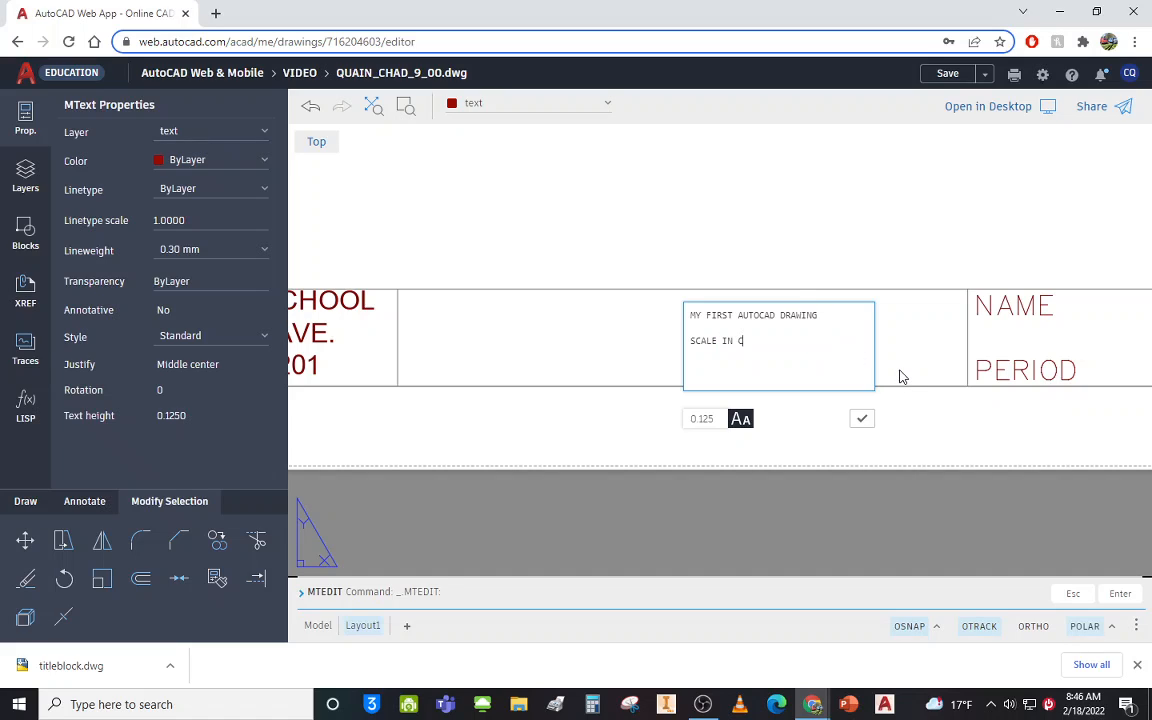
text(1 INC)
key(BackSpace)
key(BackSpace)
text(1 INC)
click(718, 341)
text(:)
click(860, 418)
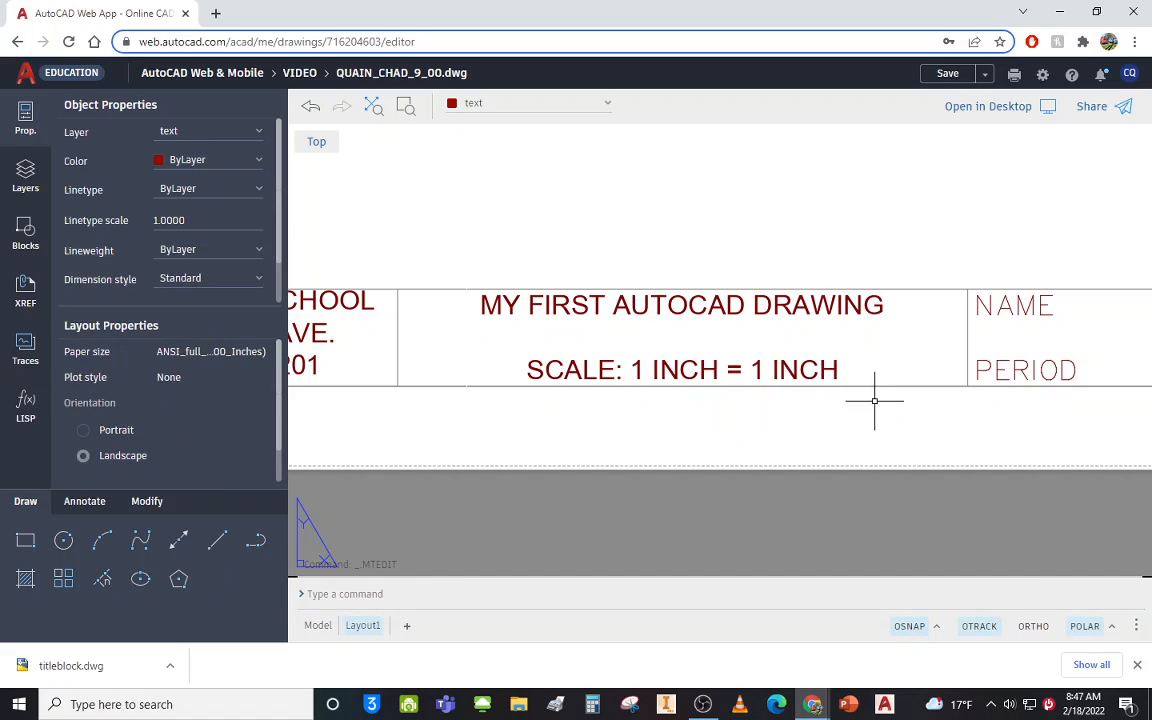
Replace the NAME placeholder with the student's last and first name above PERIOD 9.
middle_drag(828, 303, 522, 306)
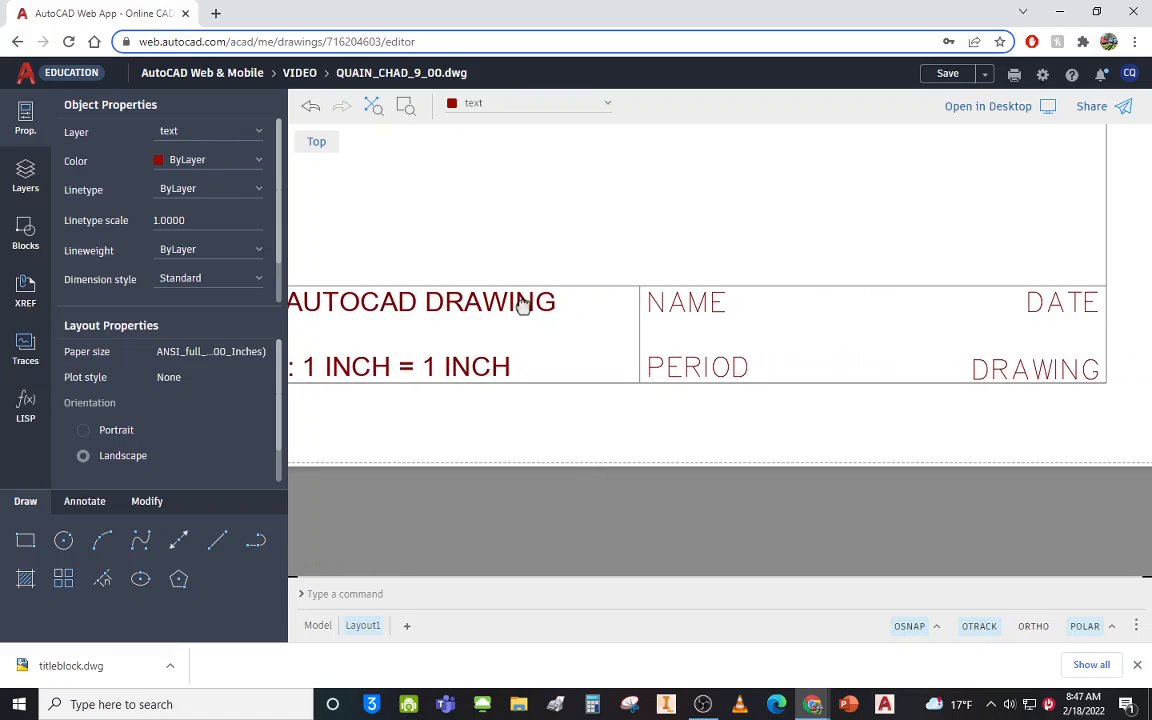
double_click(723, 303)
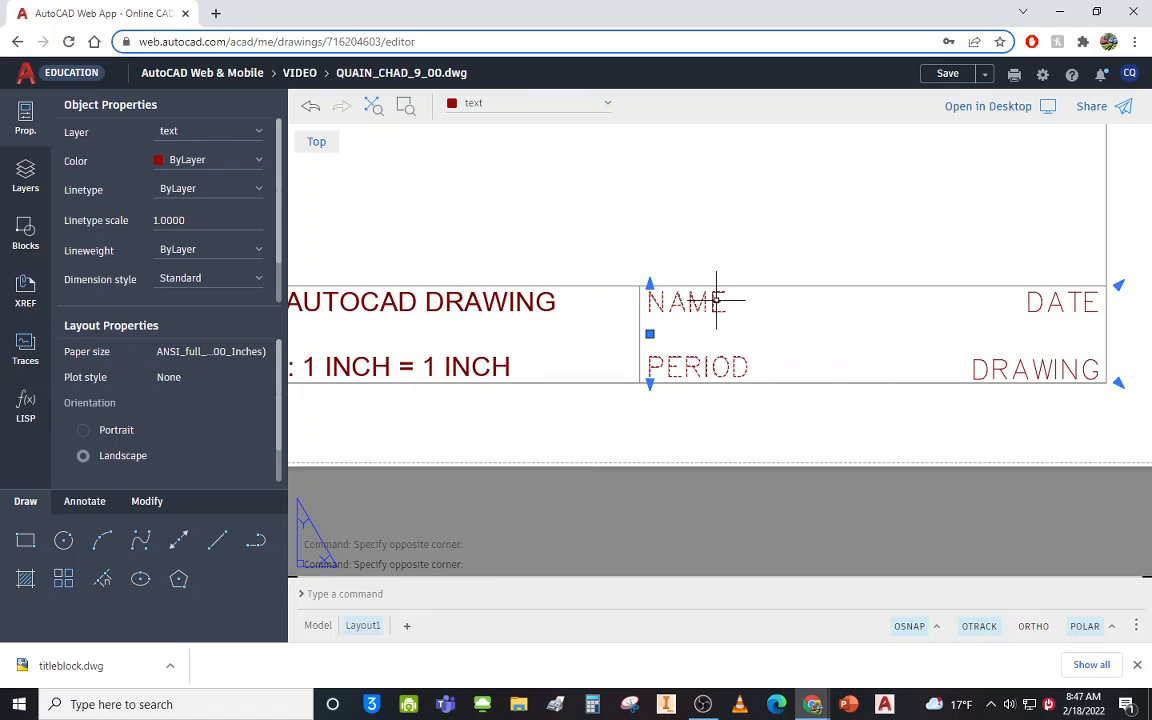
drag(702, 308, 631, 306)
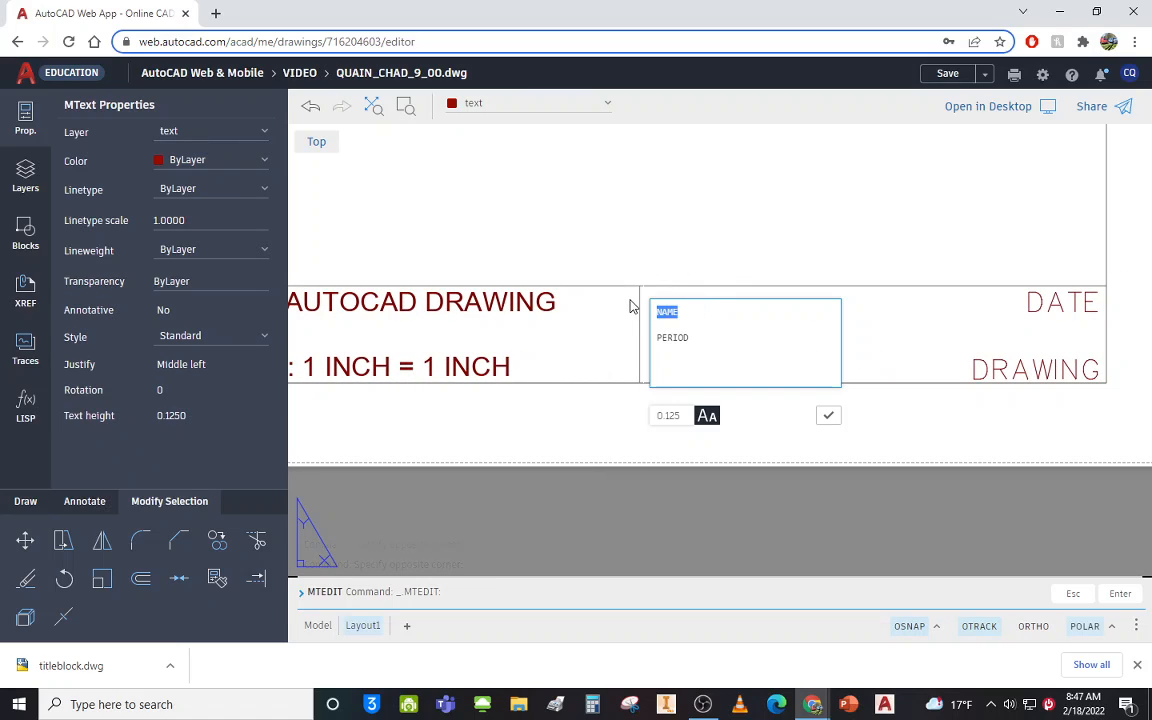
click(829, 424)
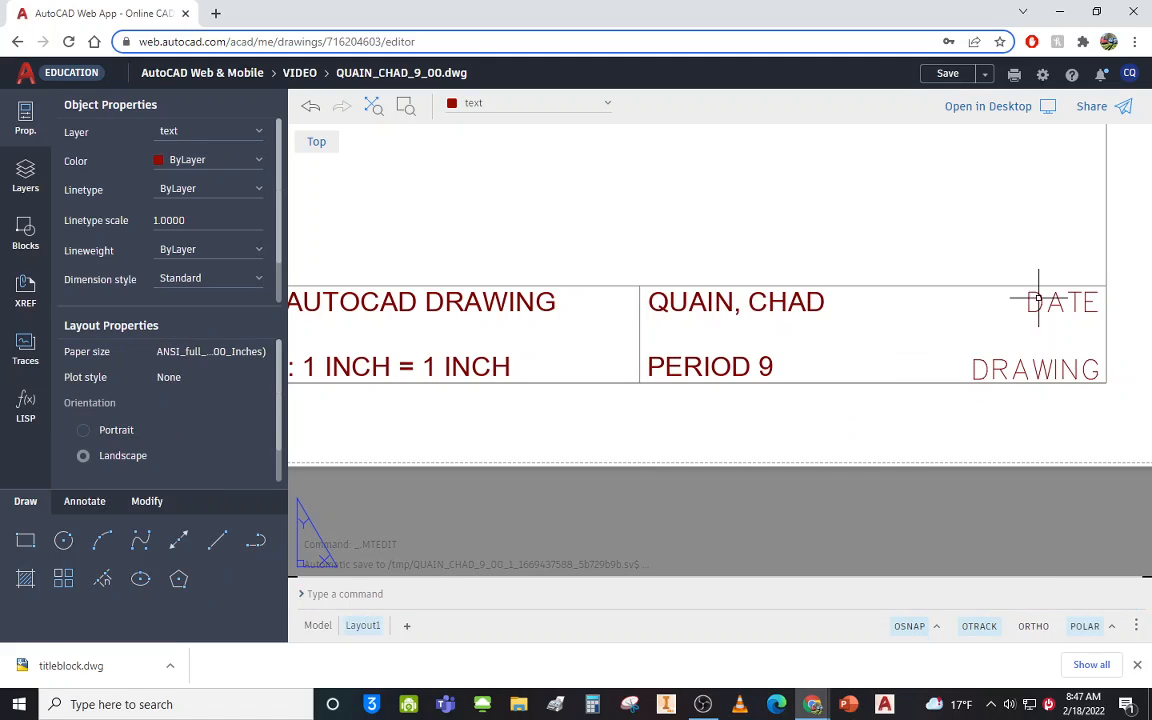
Replace the DATE placeholder with 2/18/22.
double_click(1058, 300)
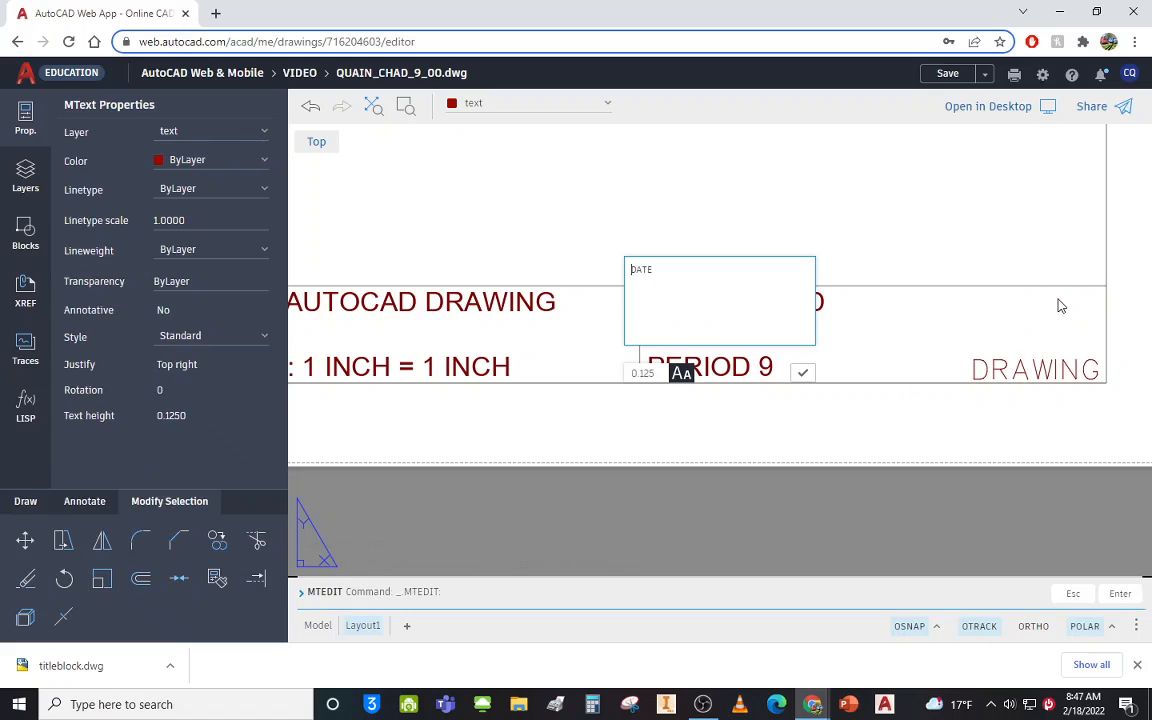
key(ctrl+a)
text(2/18)
text(/22)
click(803, 372)
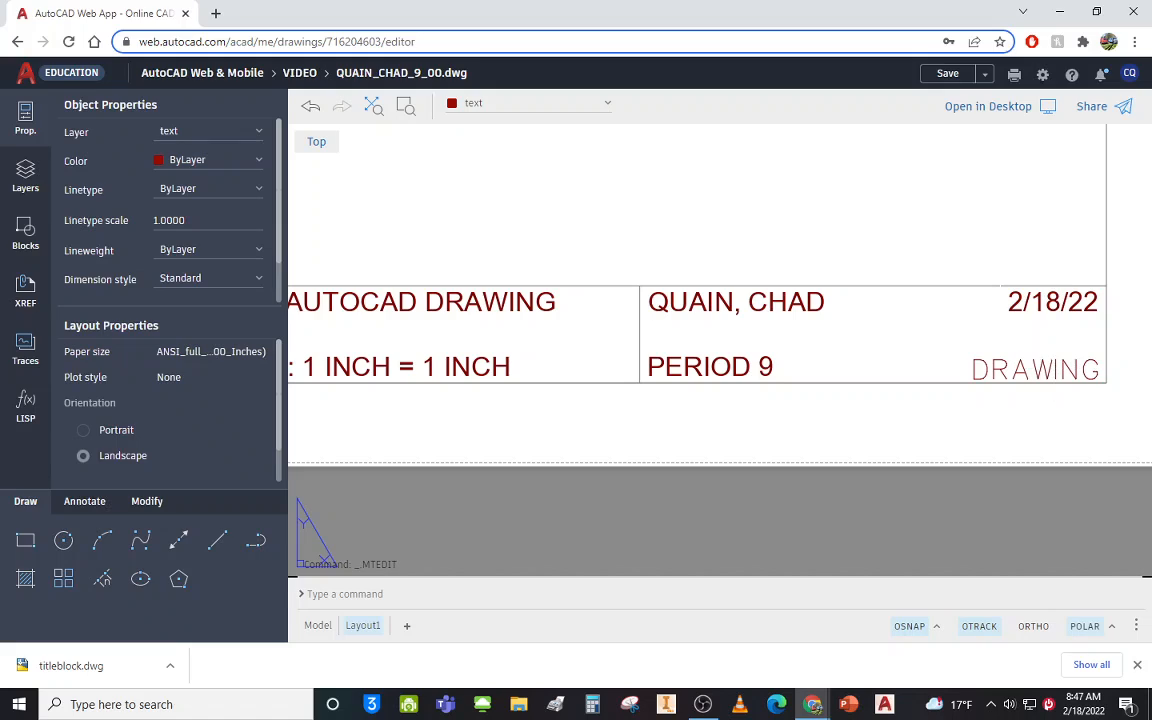
Change the DRAWING field to read DRAWING 00.
click(1054, 368)
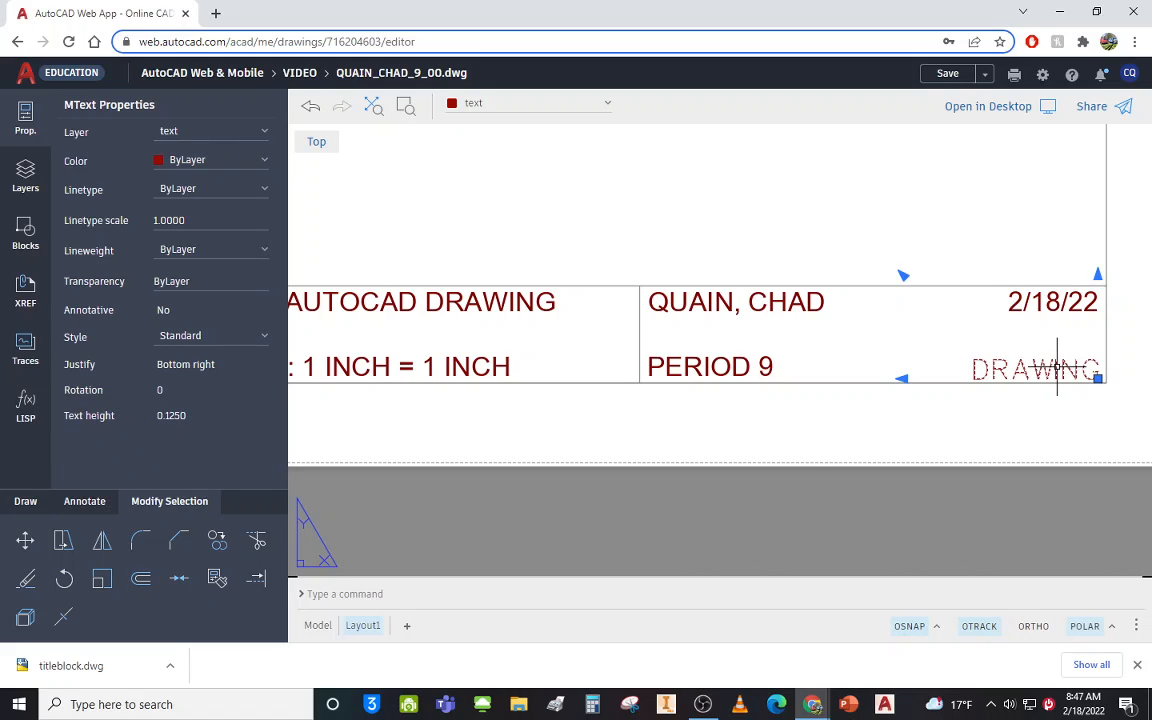
double_click(1057, 368)
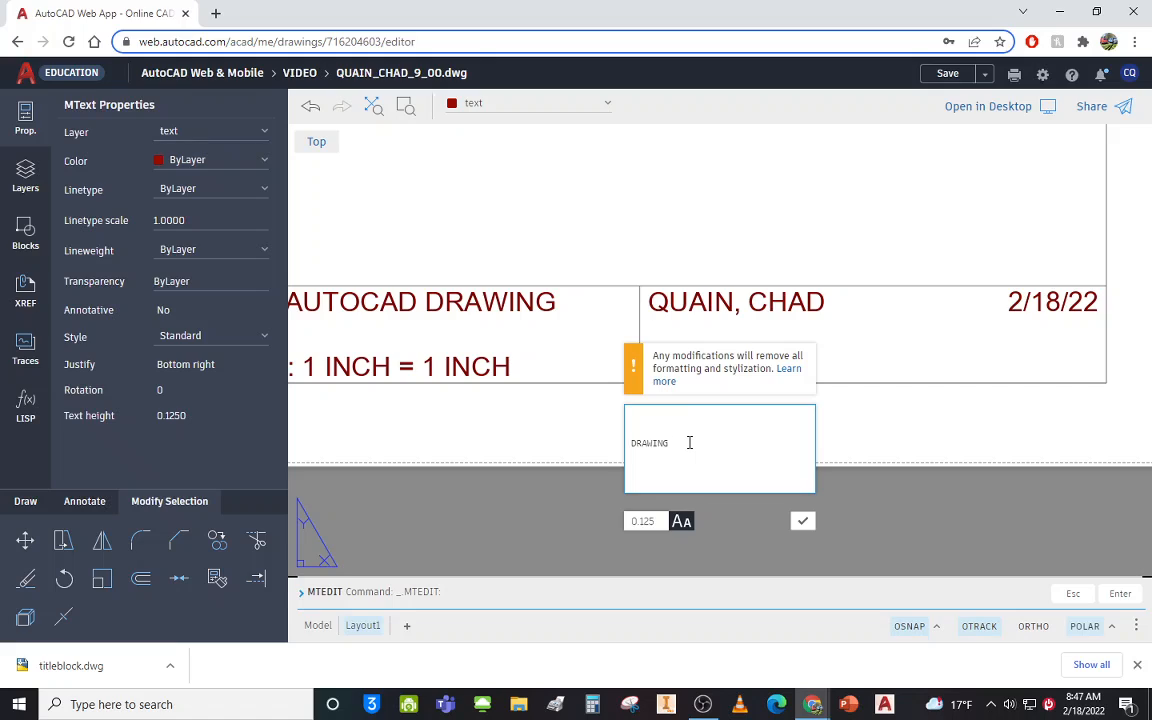
text(00)
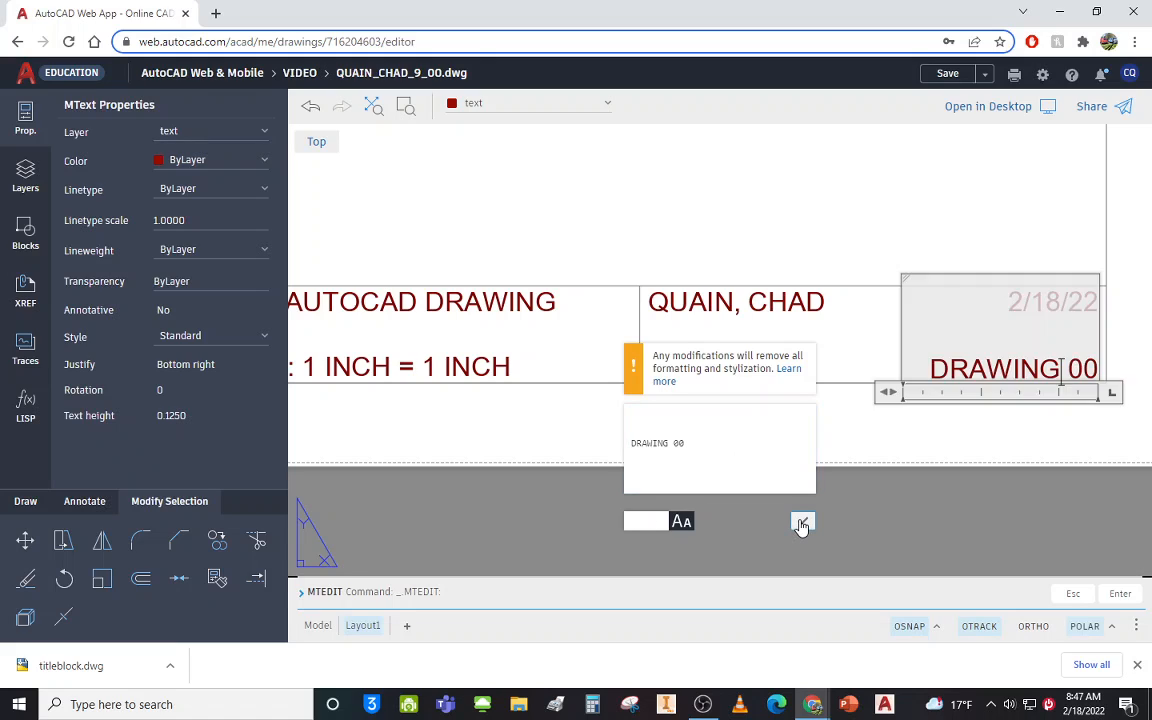
click(803, 521)
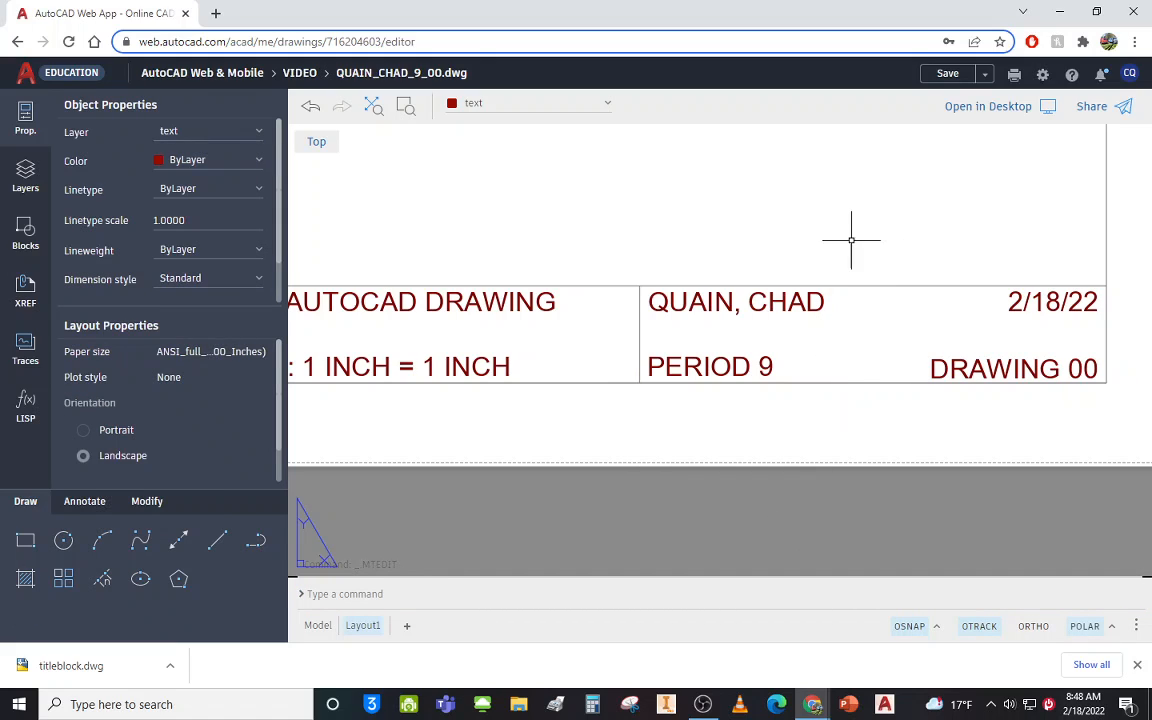
Zoom to extents, save the drawing, and bring up Plot to PDF settings for the current layout at 1:1.
click(376, 110)
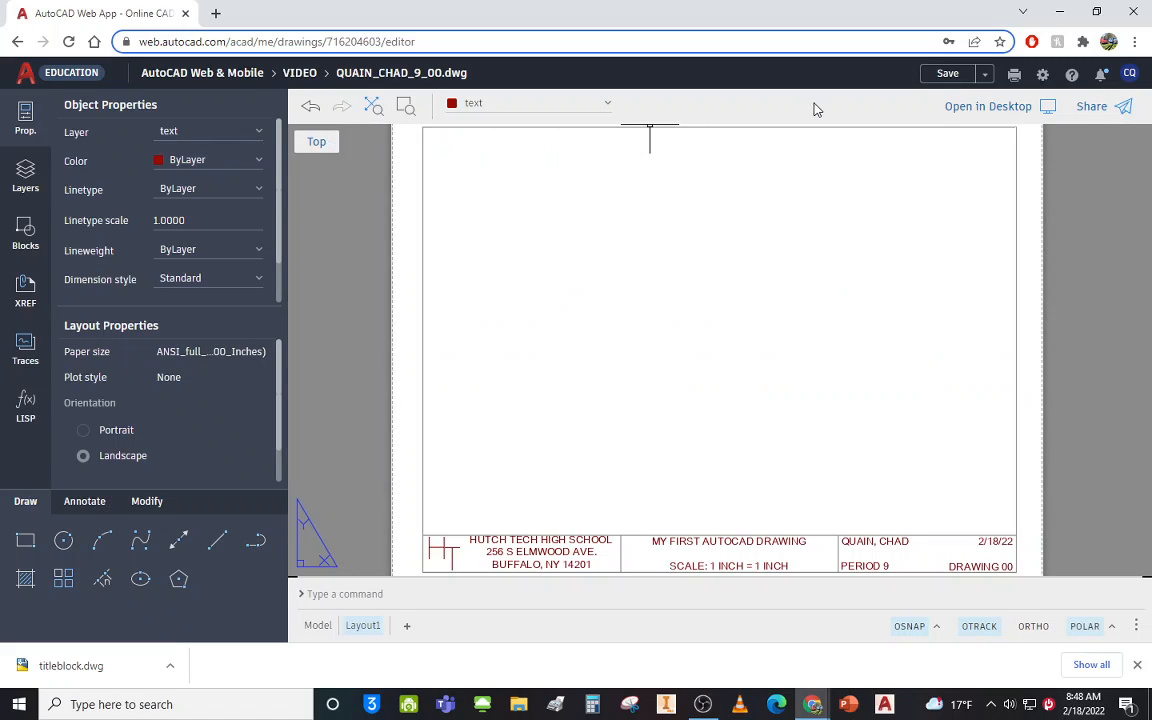
click(945, 75)
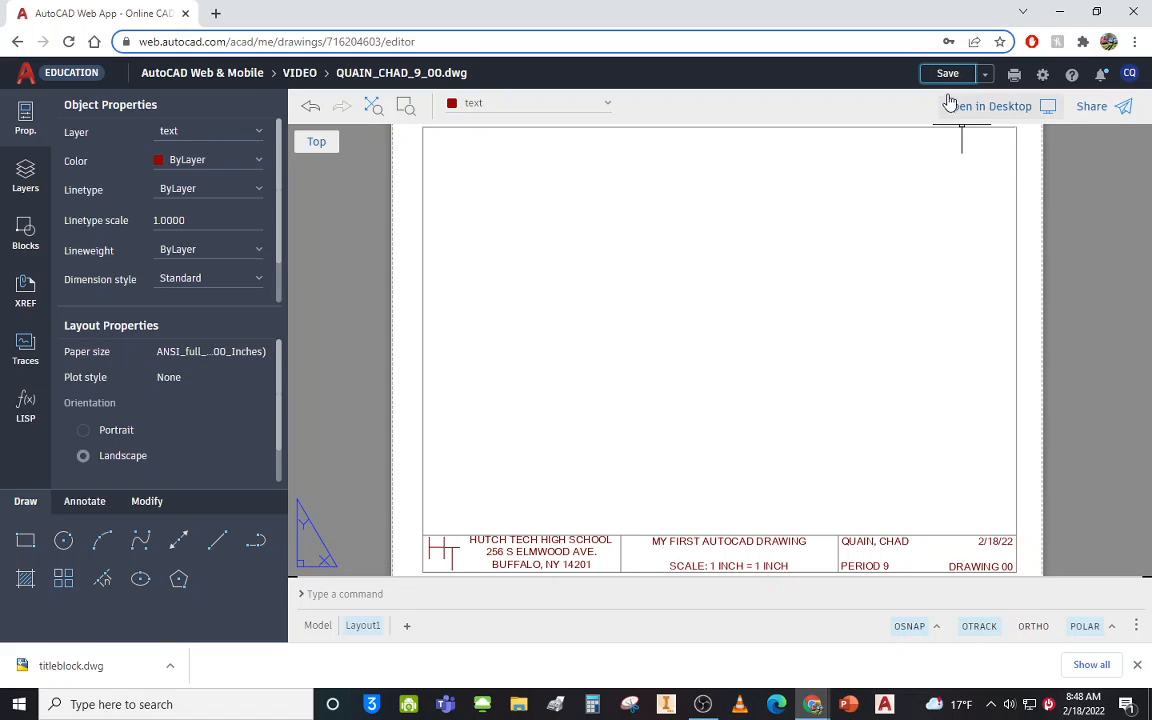
click(1014, 80)
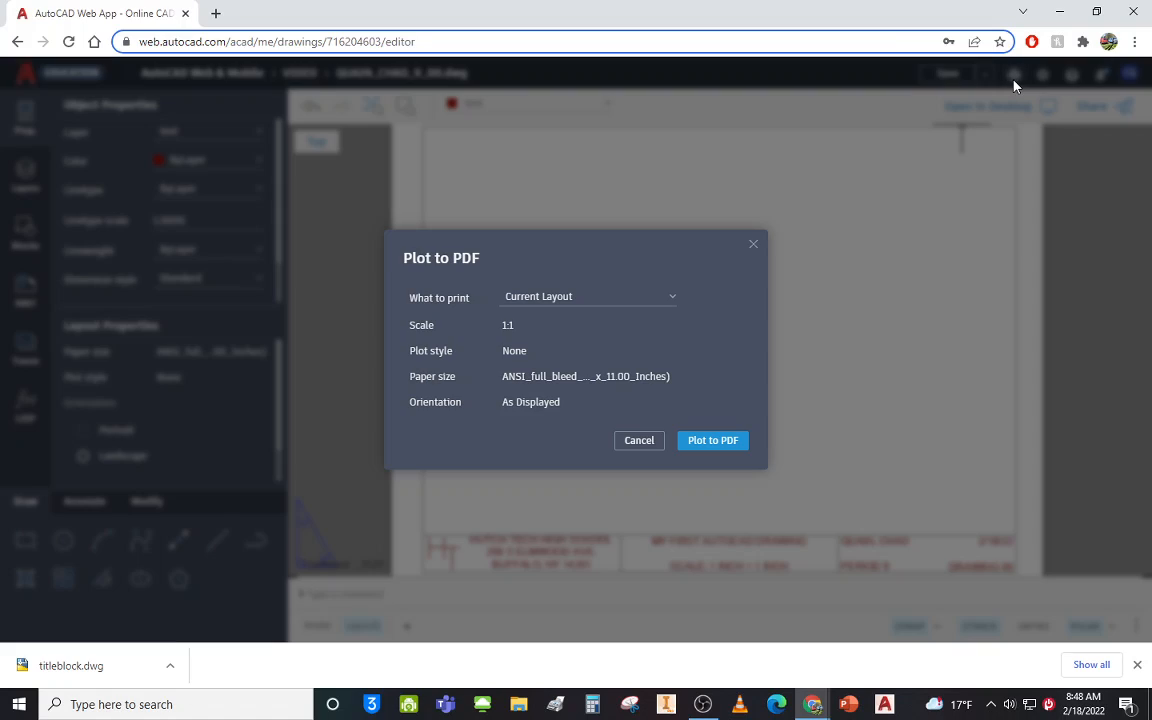
Plot Layout1 to PDF, download the resulting PDF, and dismiss the notifications.
click(727, 445)
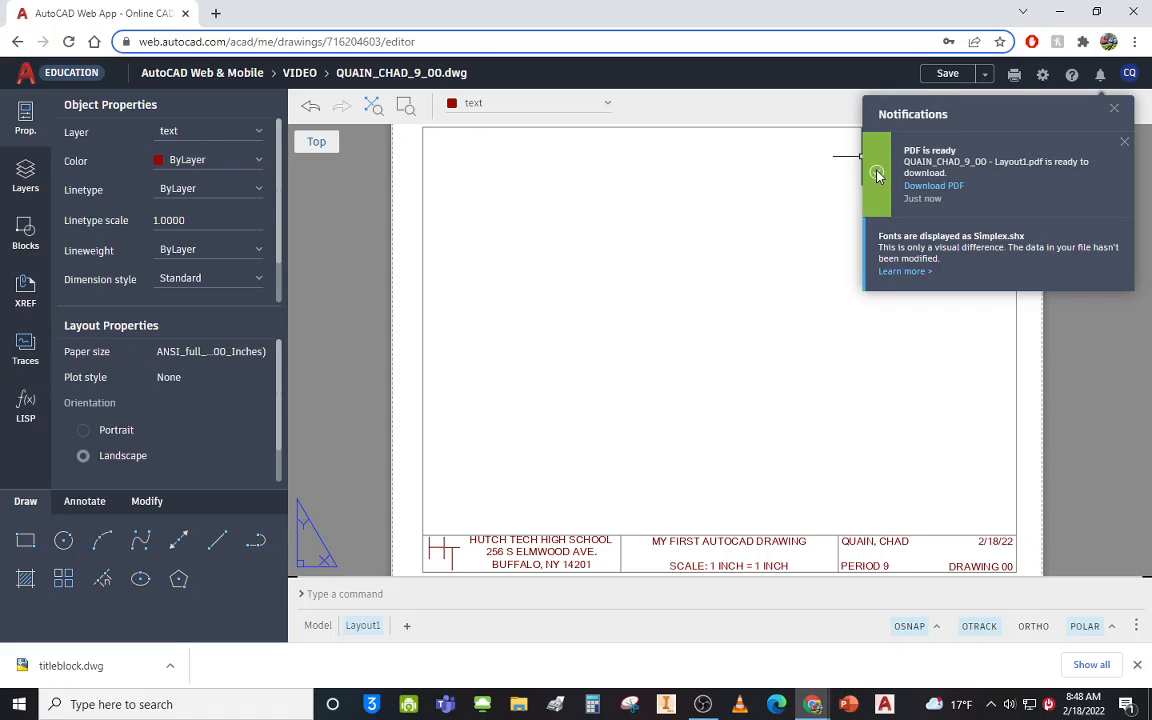
click(933, 188)
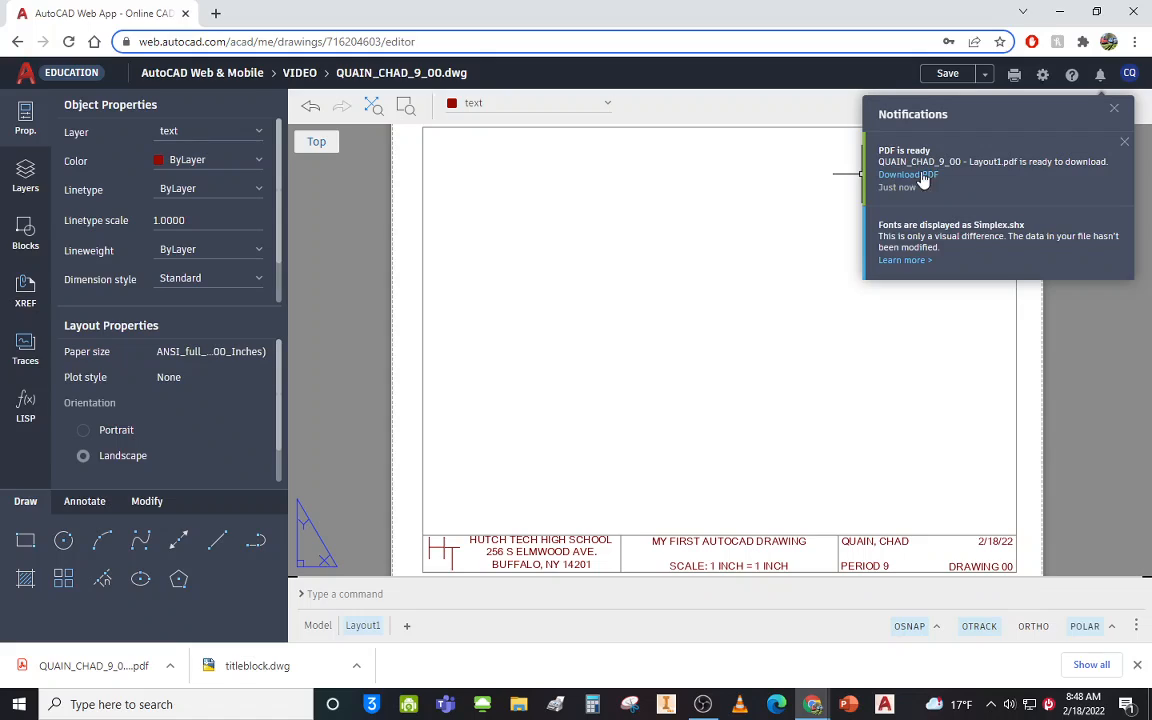
click(1114, 110)
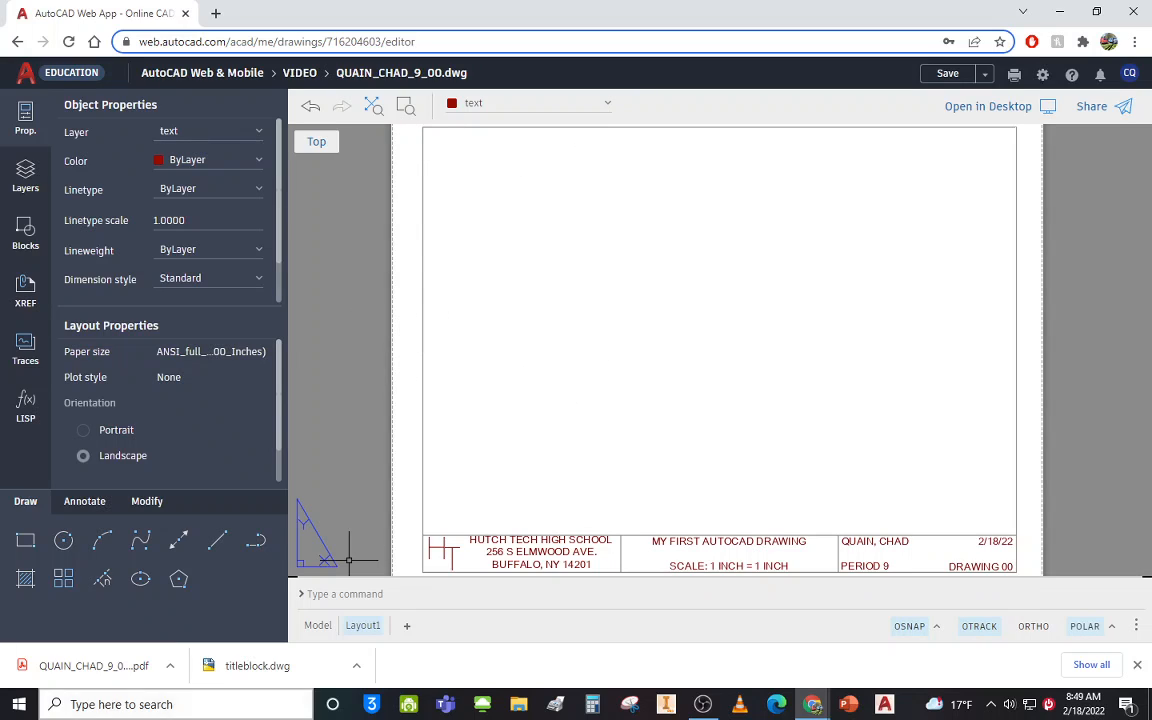
Search the Start menu for 'SN' and launch Snip & Sketch.
click(20, 704)
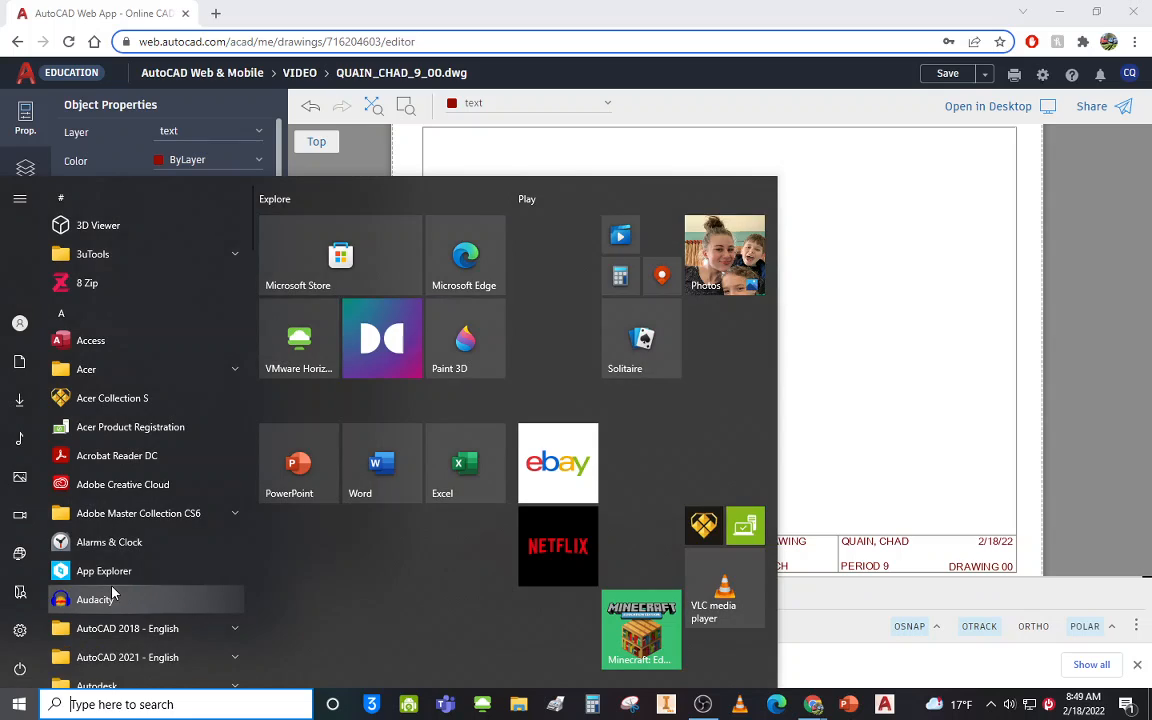
text(S)
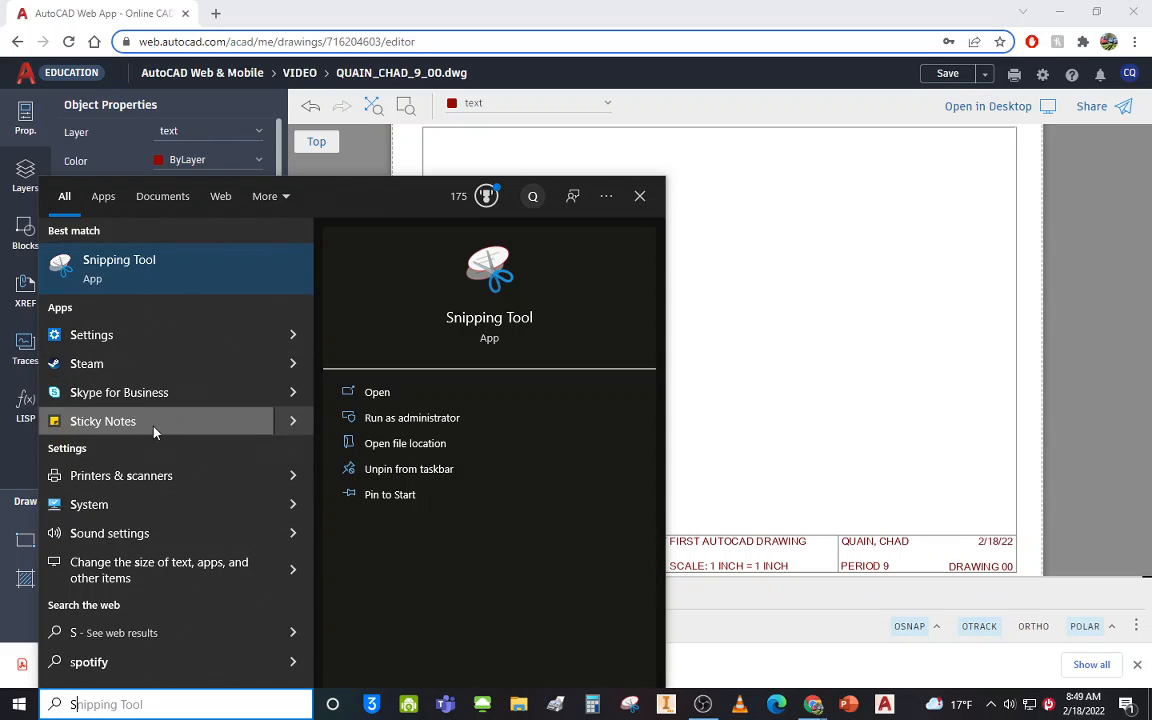
text(N)
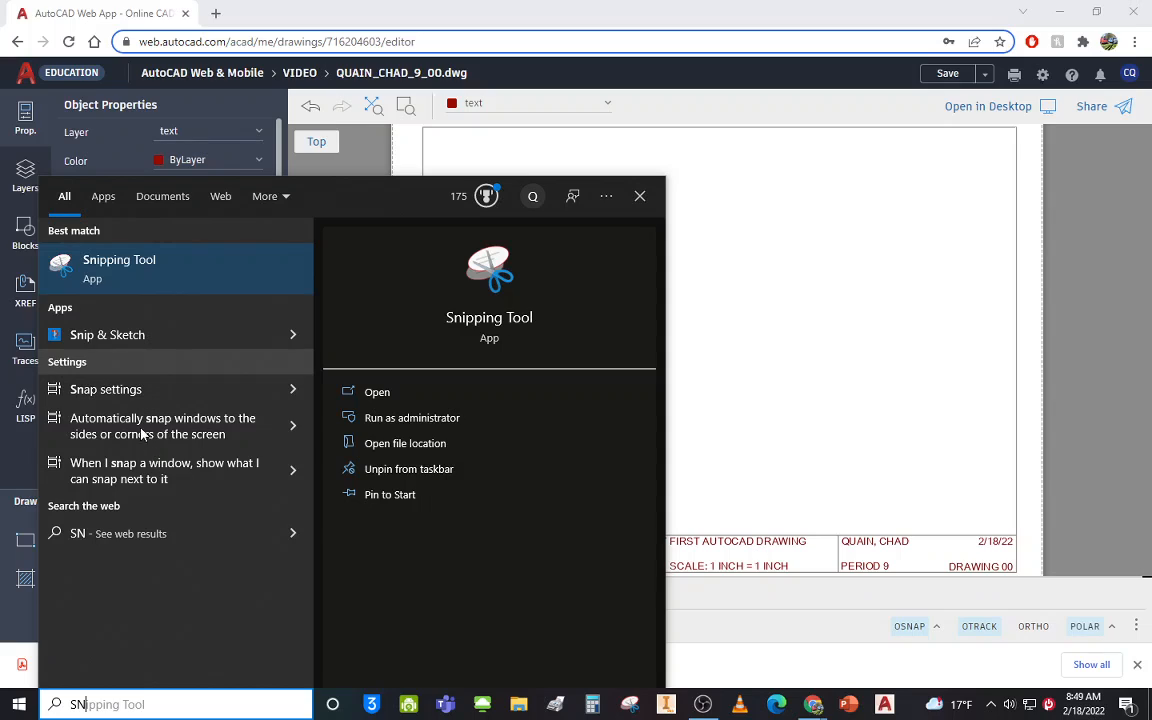
click(118, 340)
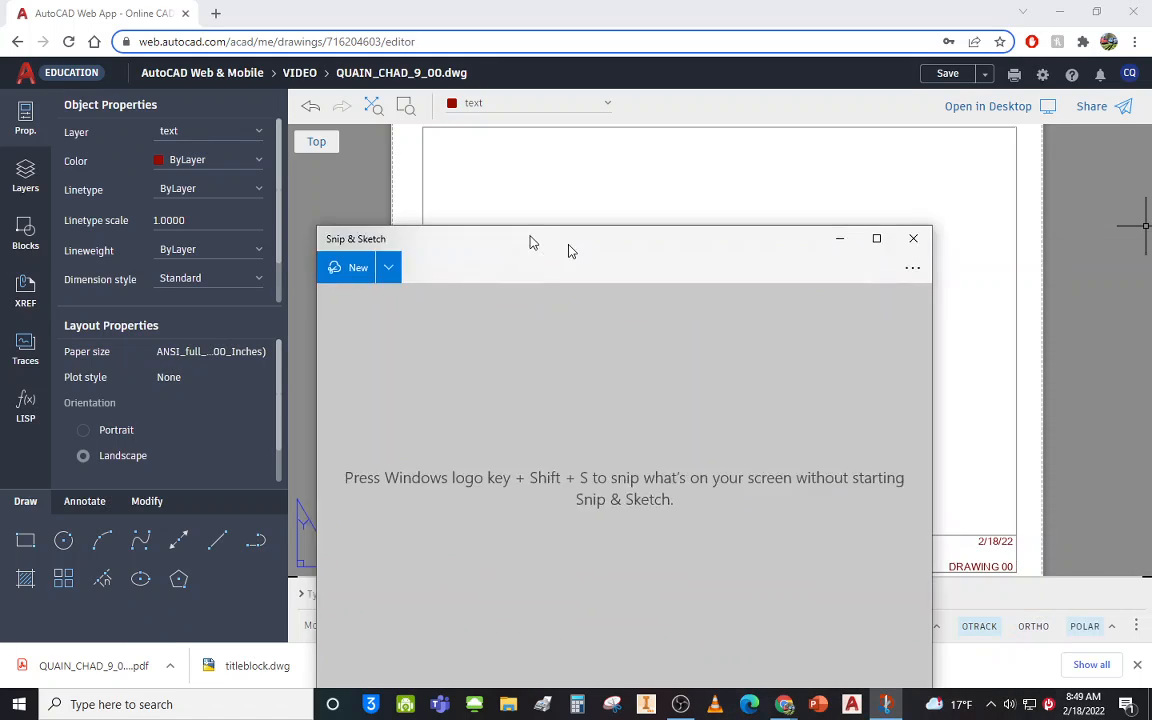
Snip a rectangle around the AutoCAD drawing sheet and bring up Save As for the snip.
mouse_move(568, 249)
mouse_down()
mouse_move(478, 136)
mouse_move(283, 195)
mouse_move(420, 199)
mouse_up()
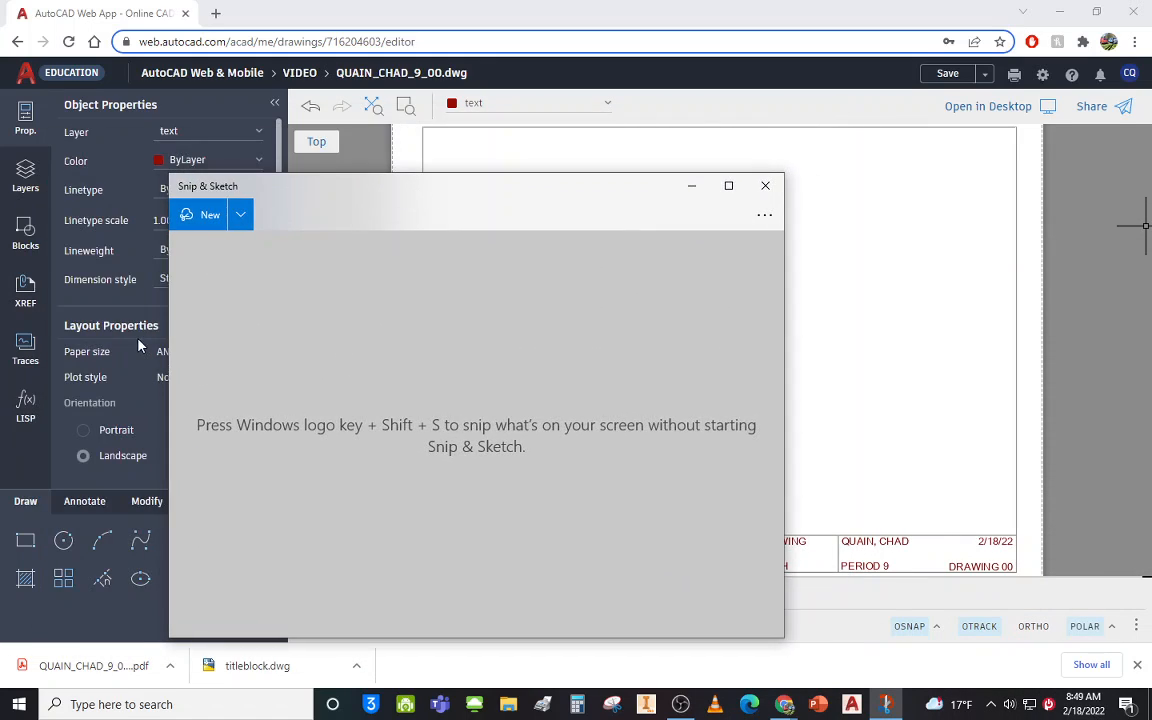
click(203, 216)
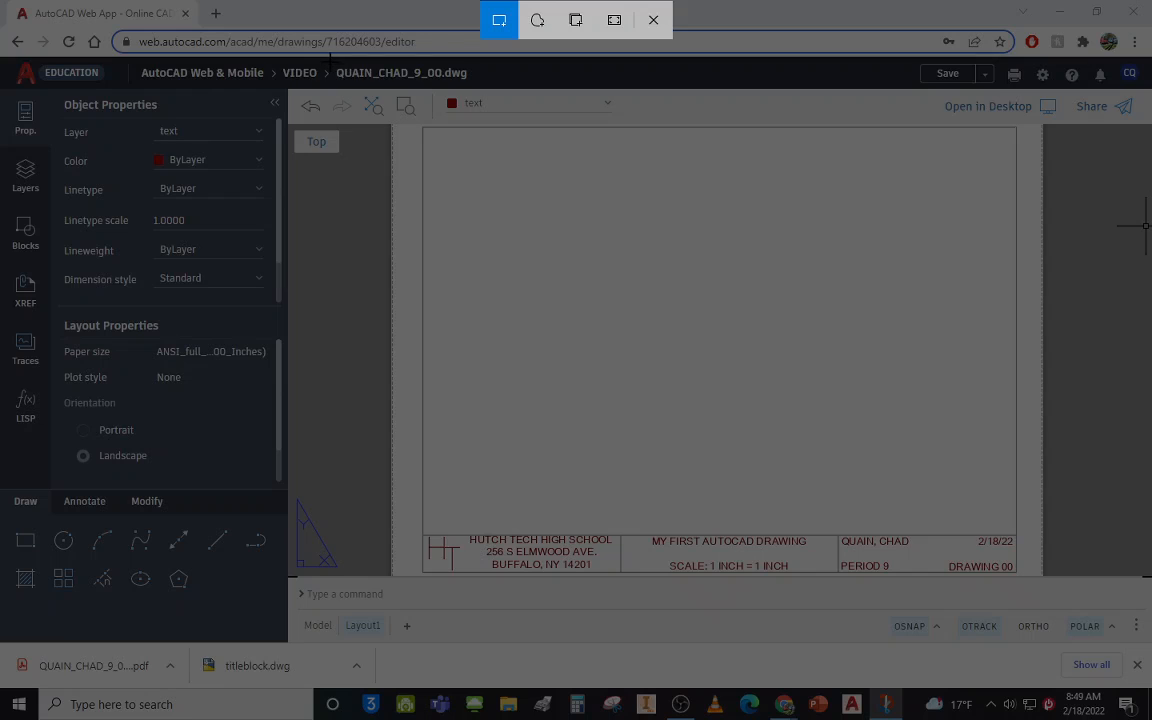
mouse_move(330, 61)
mouse_down()
mouse_move(345, 105)
mouse_move(398, 171)
mouse_move(813, 504)
mouse_move(1043, 583)
mouse_up()
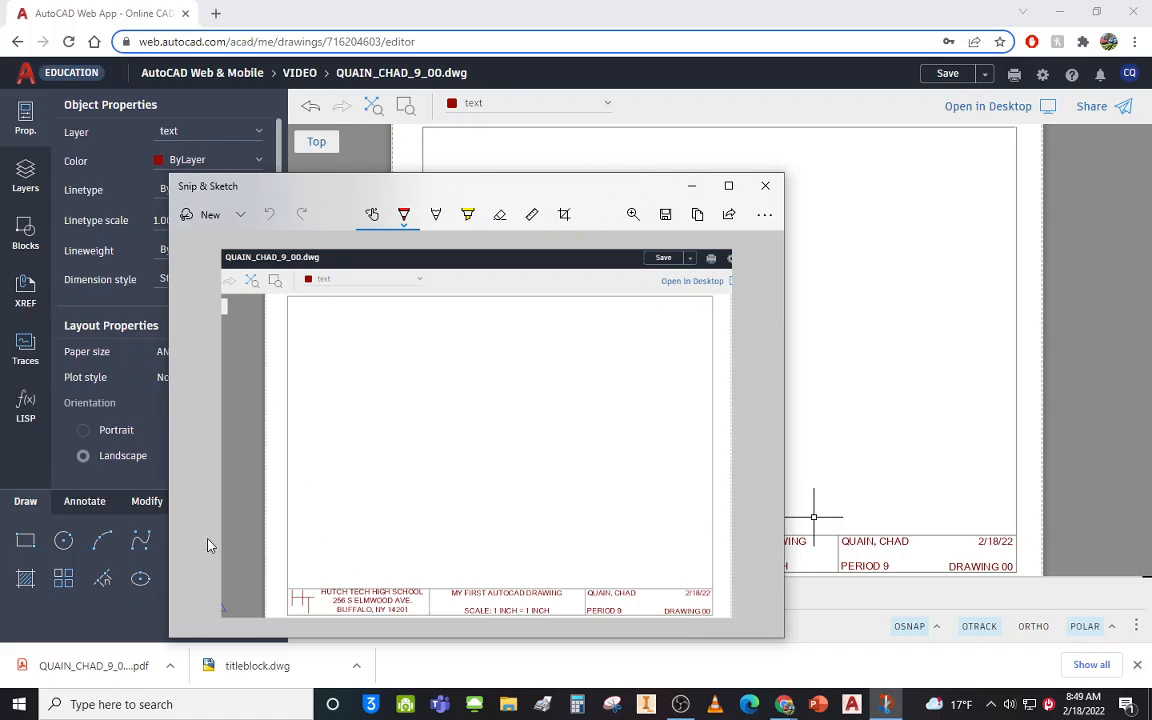
click(1127, 707)
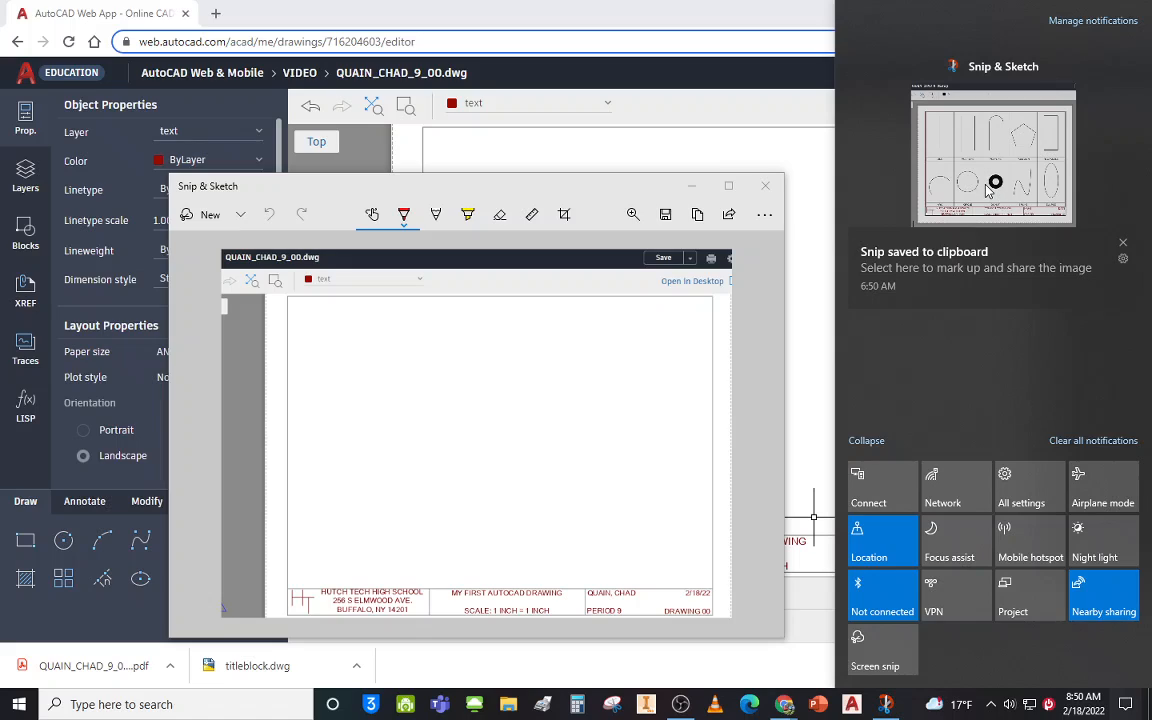
click(312, 192)
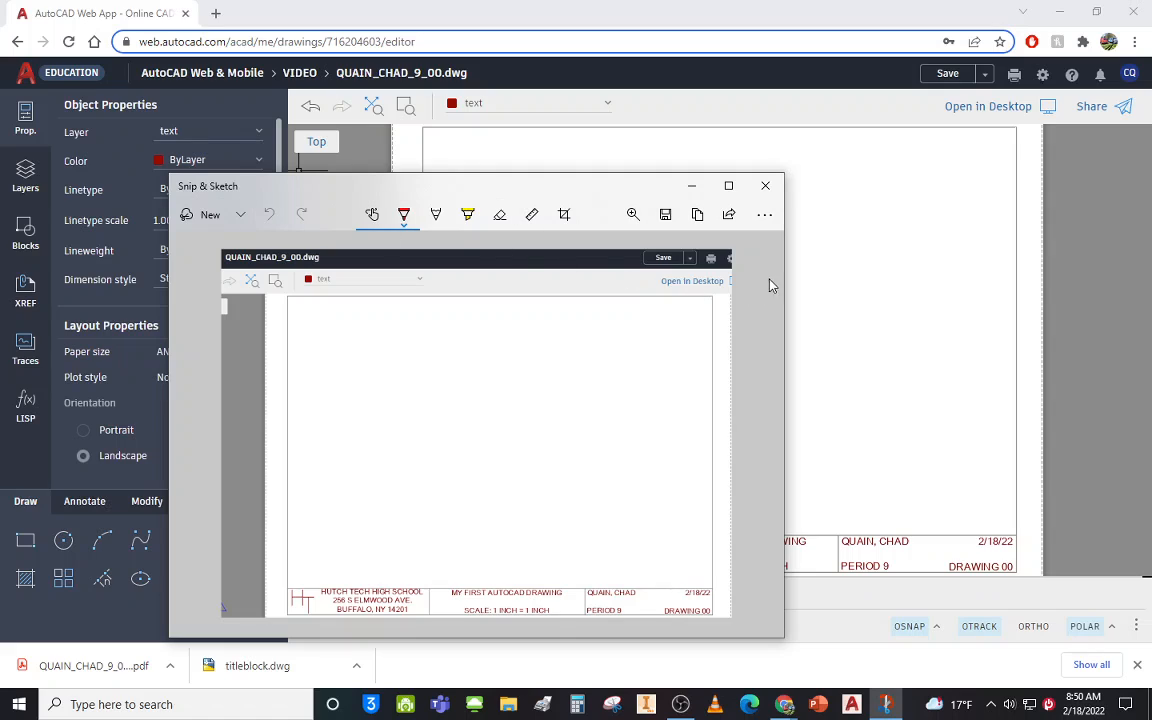
click(665, 216)
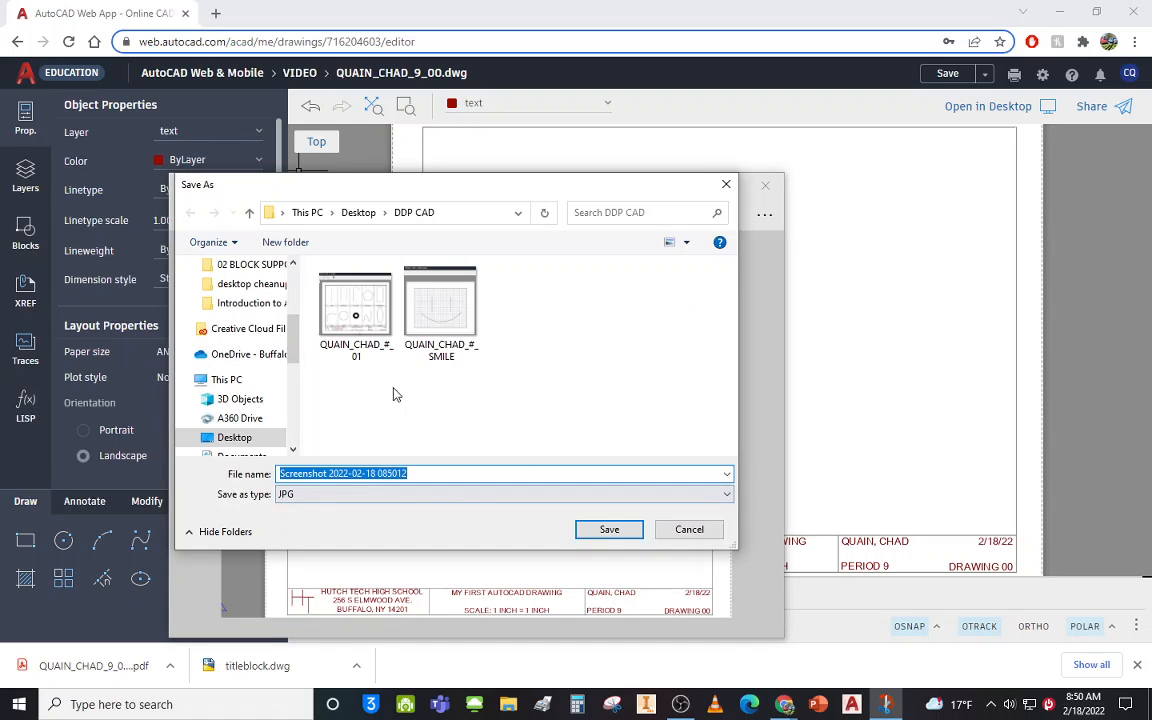
Edit the file name to match the drawing, using period number 9 and ending in 00.
click(350, 330)
click(363, 476)
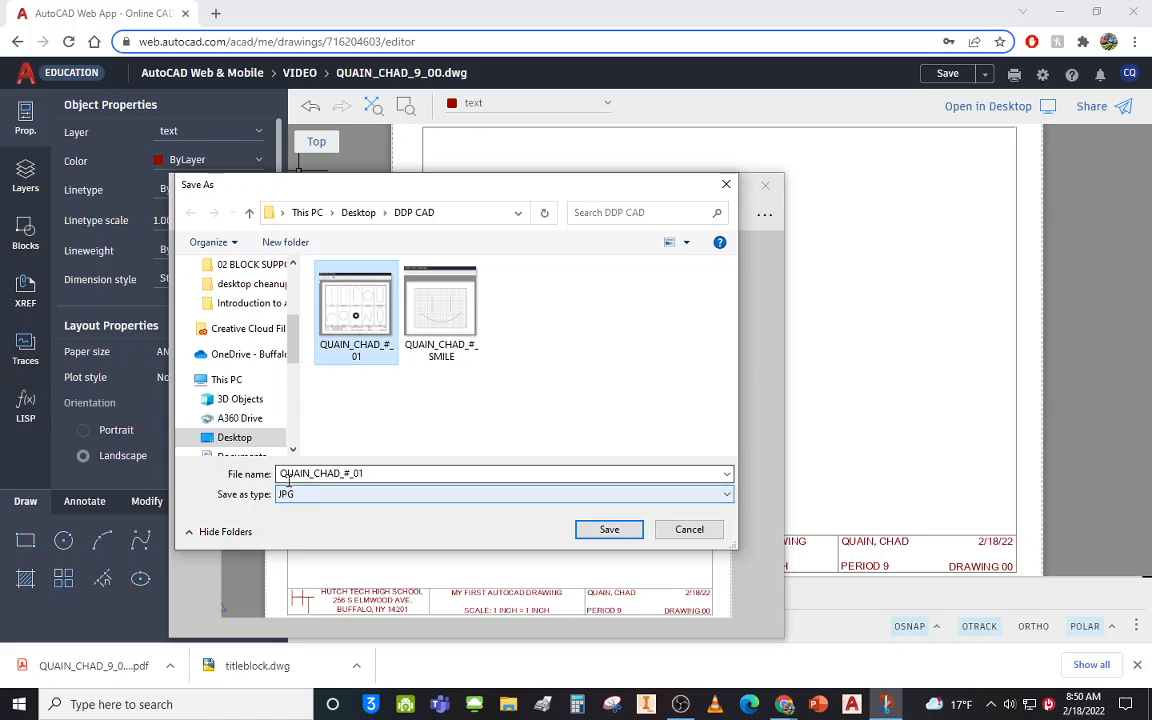
double_click(363, 476)
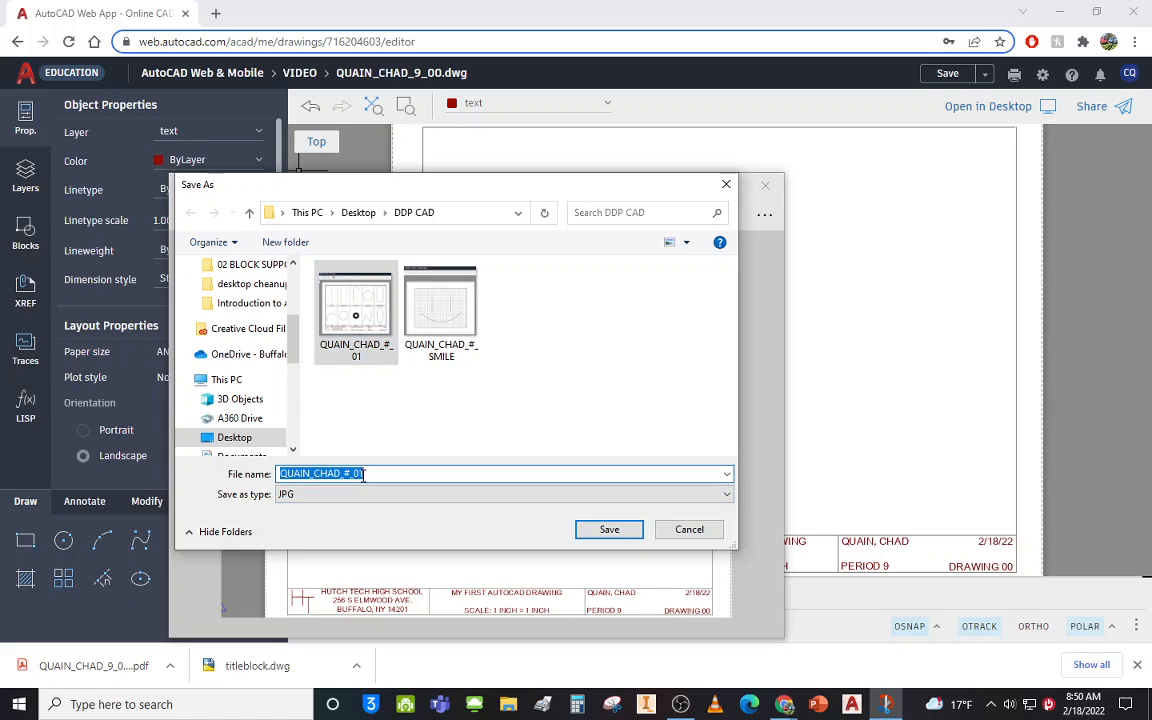
click(363, 476)
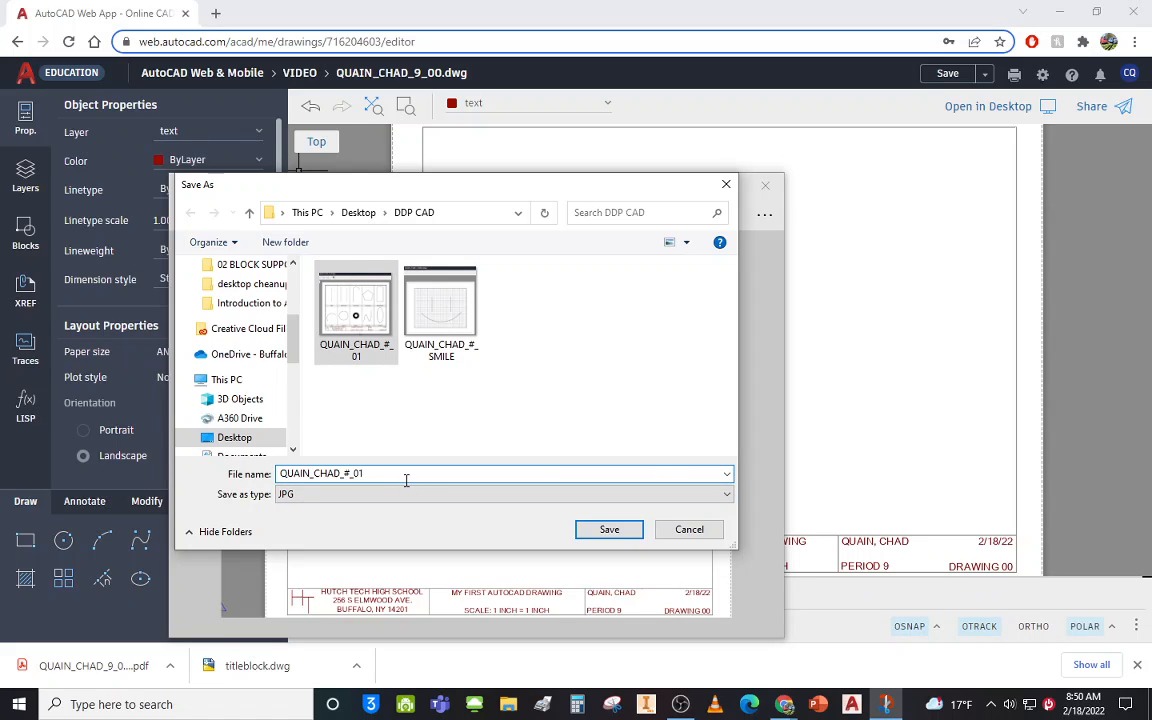
key(BackSpace)
text(0)
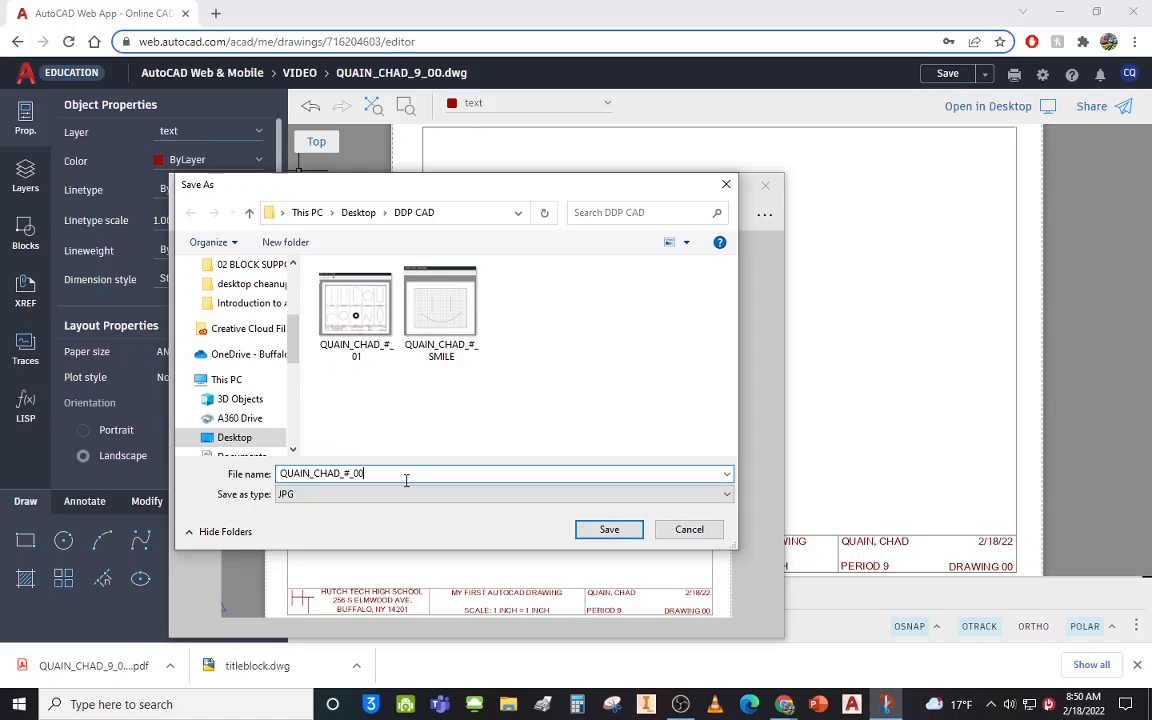
click(351, 476)
key(BackSpace)
text(9)
Keep JPG as the file type and save the snip in DDP CAD.
click(294, 497)
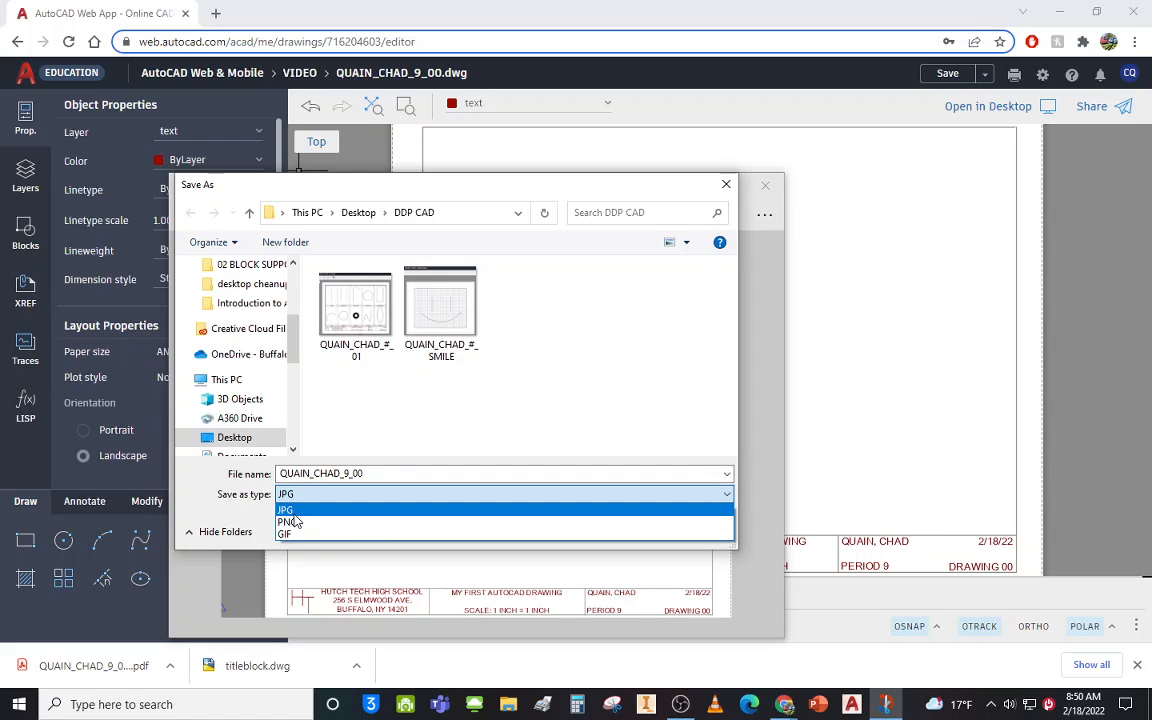
click(292, 513)
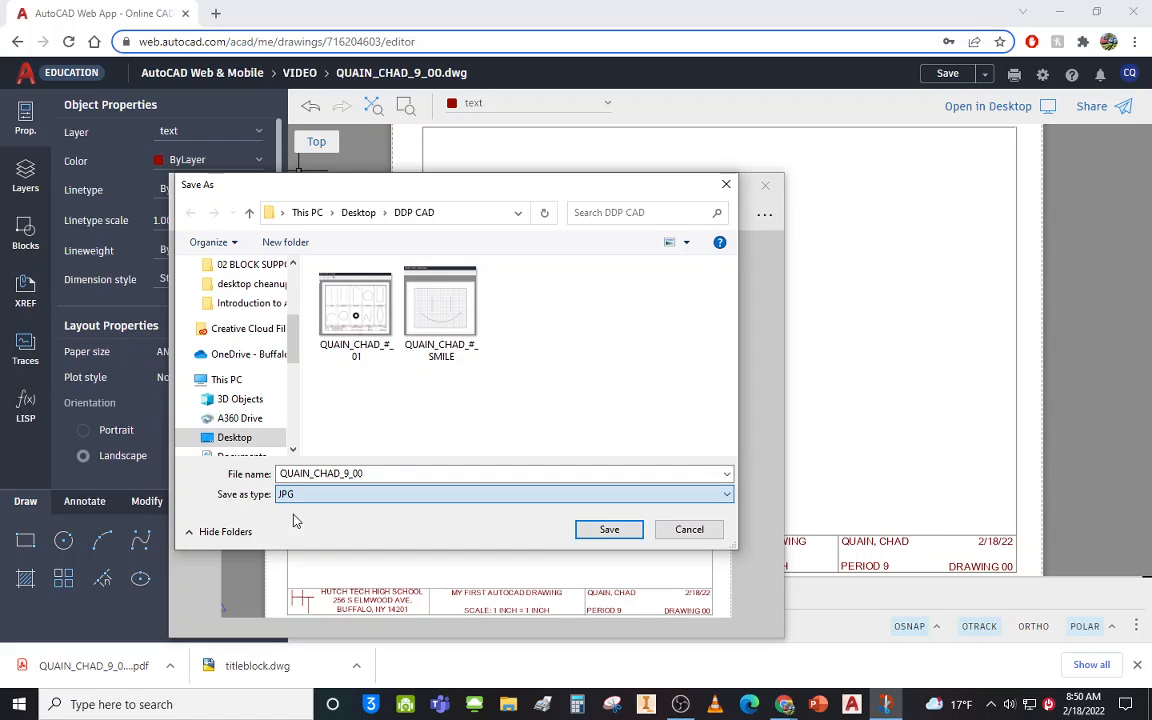
click(609, 530)
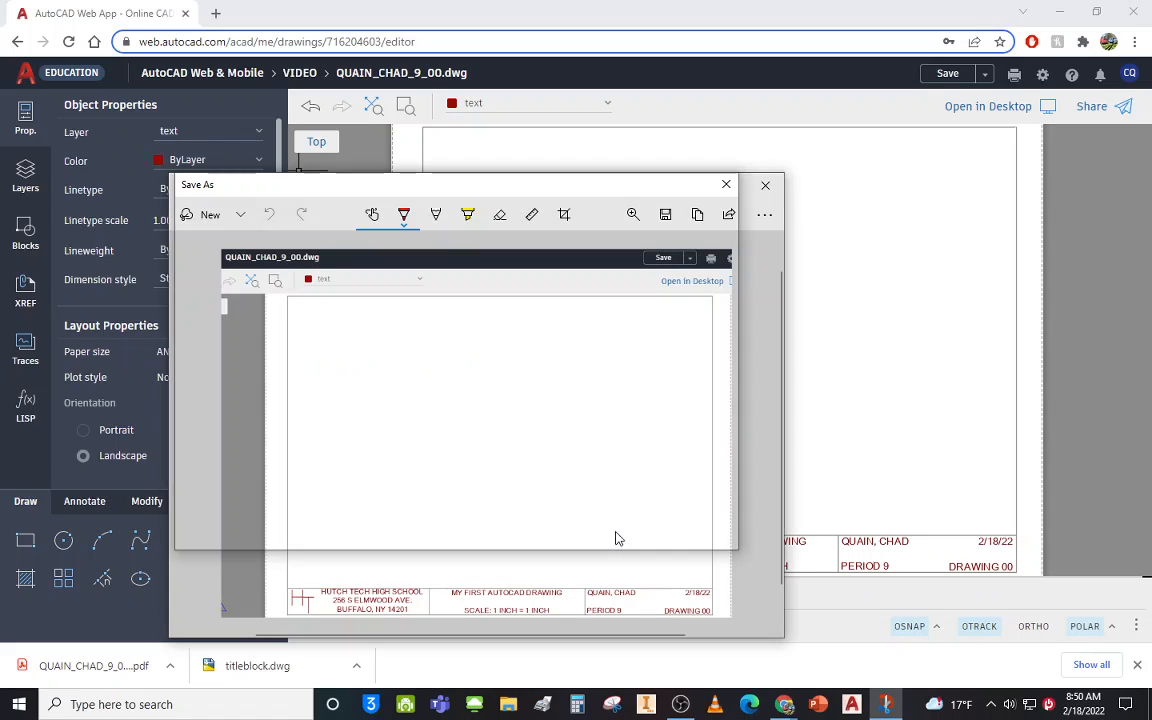